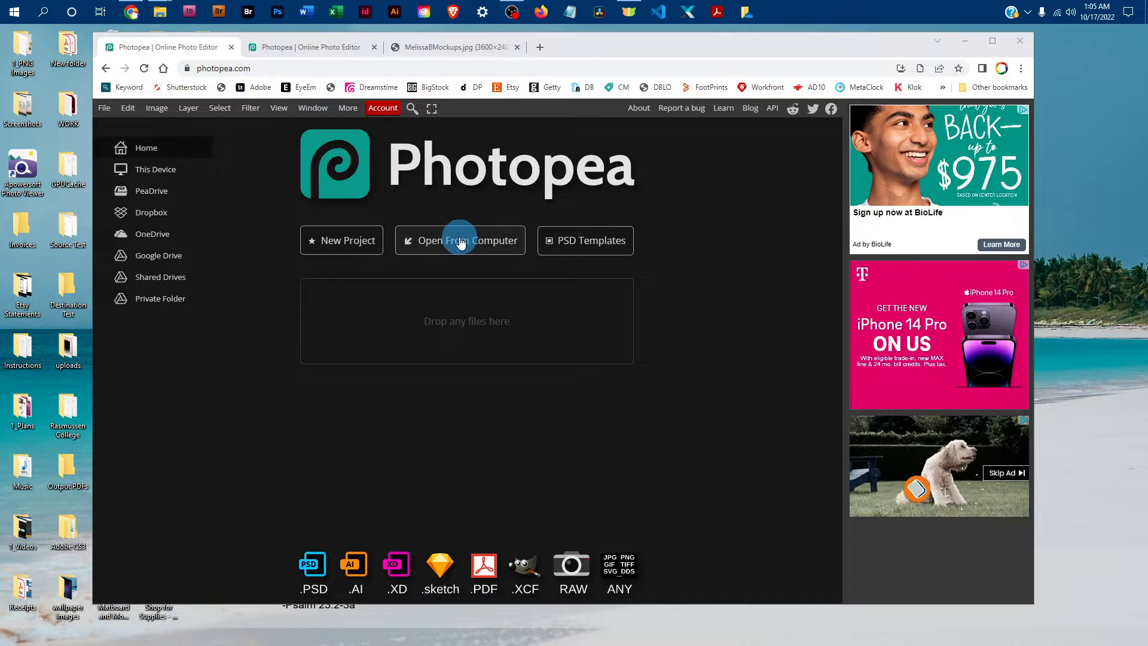
# - In the open letter-size mockup, expand the One Page Vertical group and open the Design - Paper smart object's contents
pyautogui.click(308, 50)
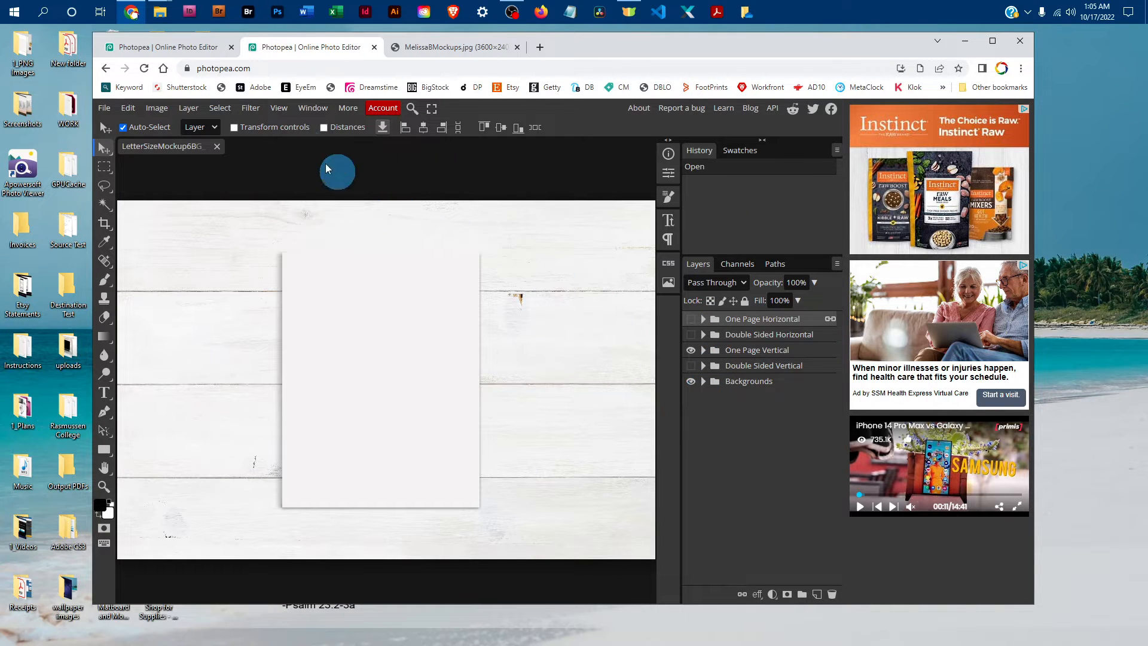
pyautogui.click(309, 109)
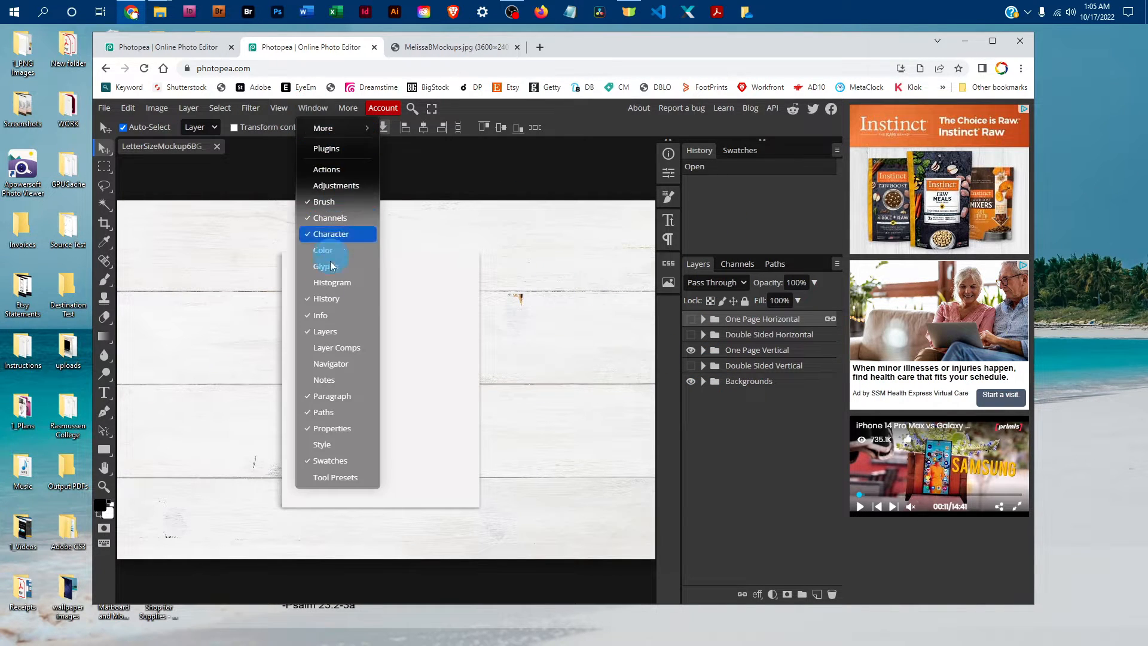
pyautogui.click(762, 428)
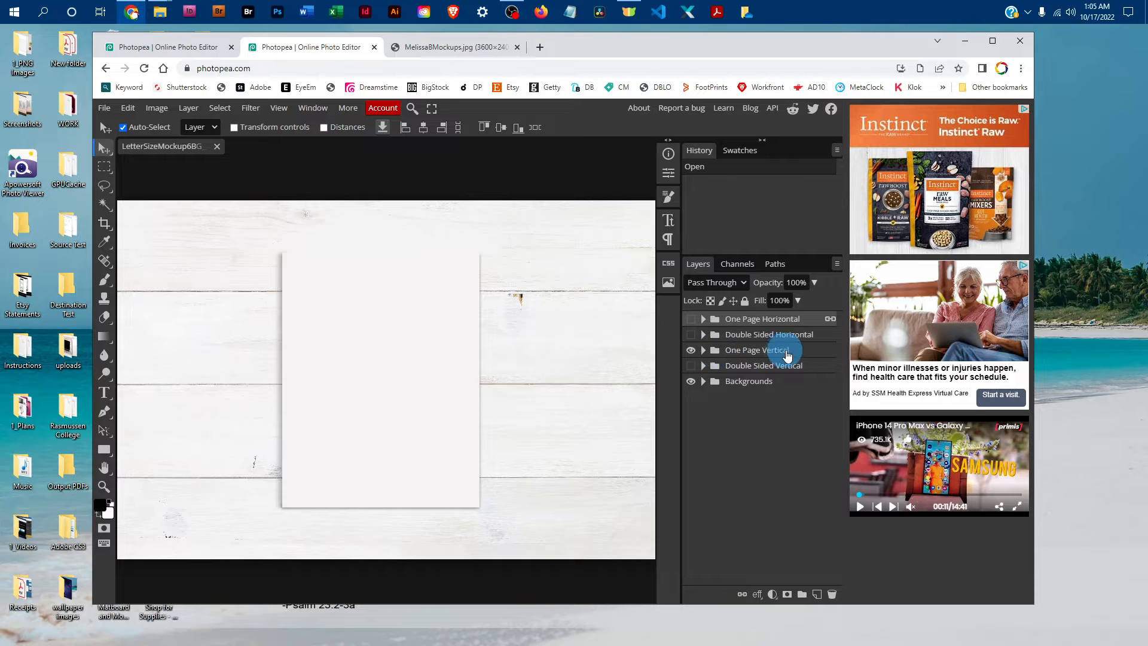
pyautogui.click(704, 353)
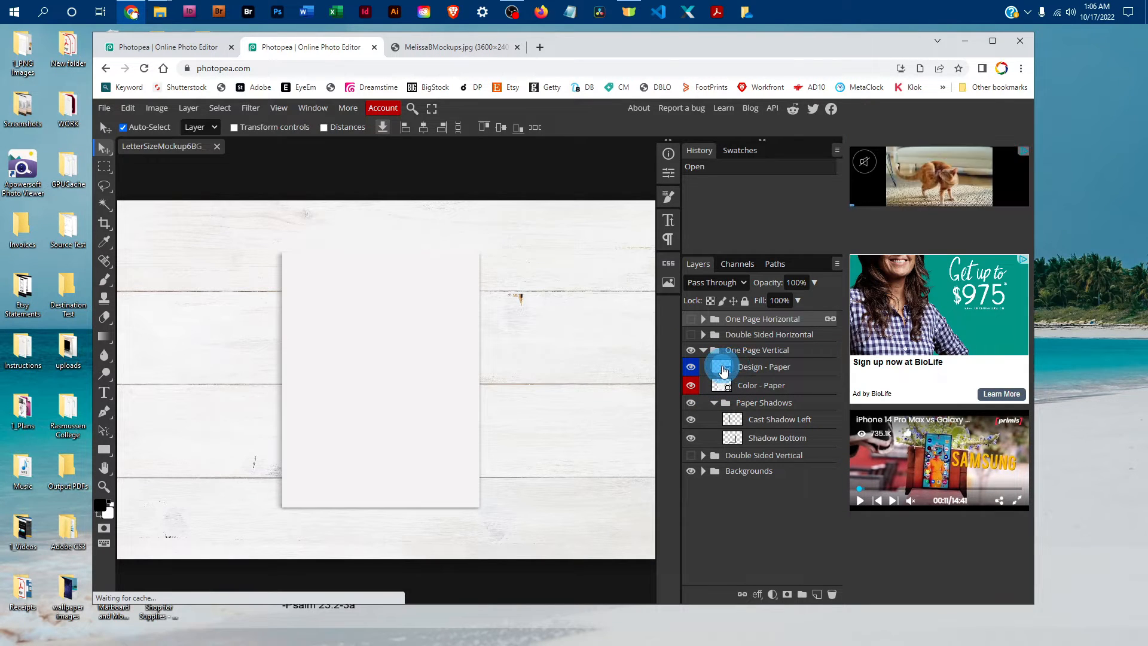
pyautogui.doubleClick(722, 367)
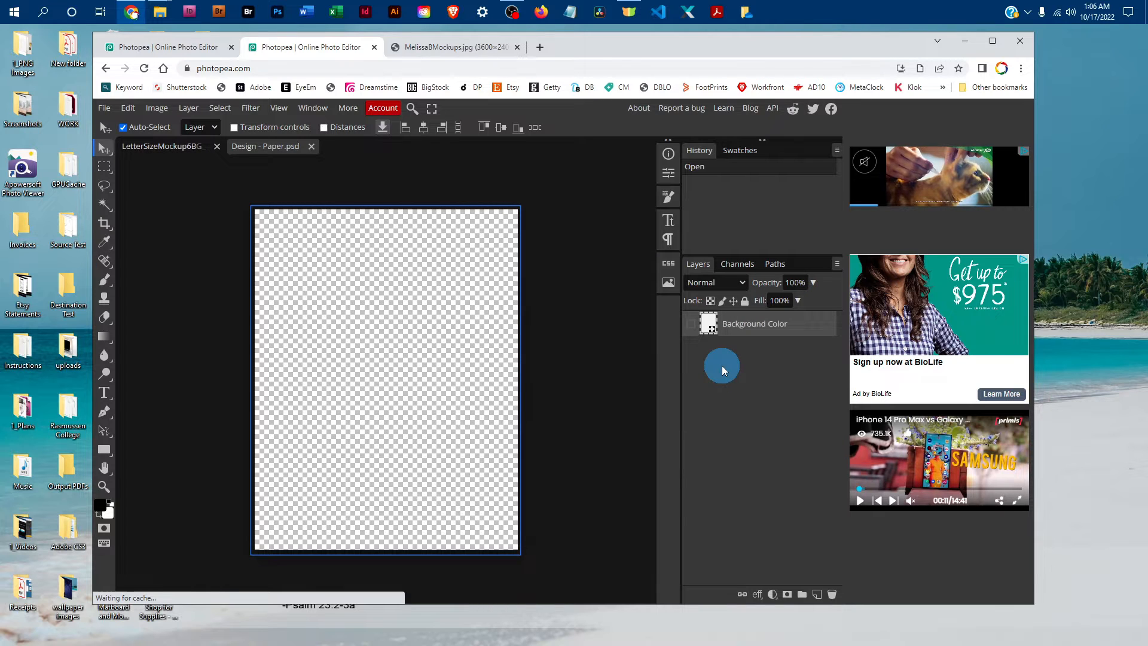
# - Open the vertical artwork thank-you-3816270_lettersize from the 1_Art folder
pyautogui.click(105, 108)
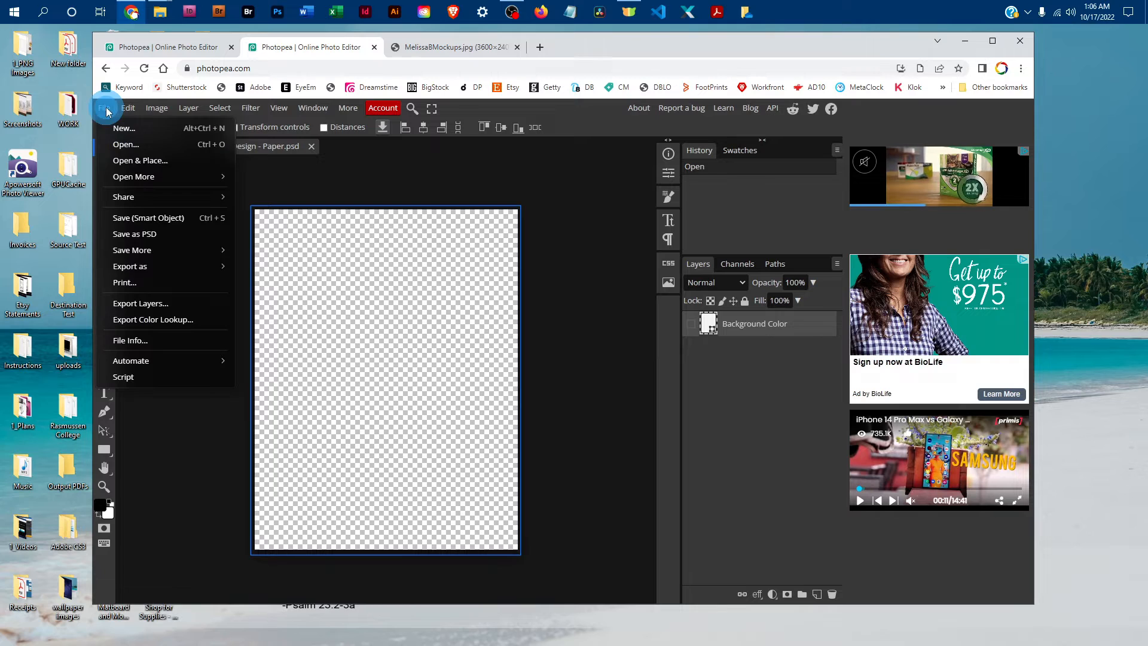
pyautogui.click(111, 147)
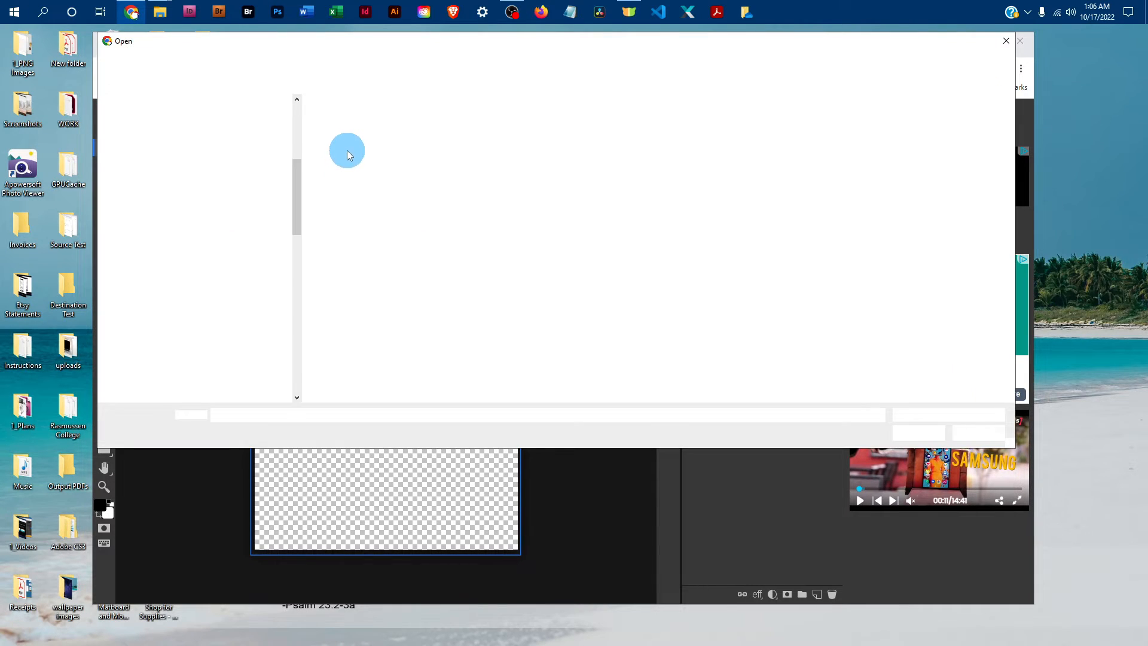
pyautogui.scroll(1, 251, 198)
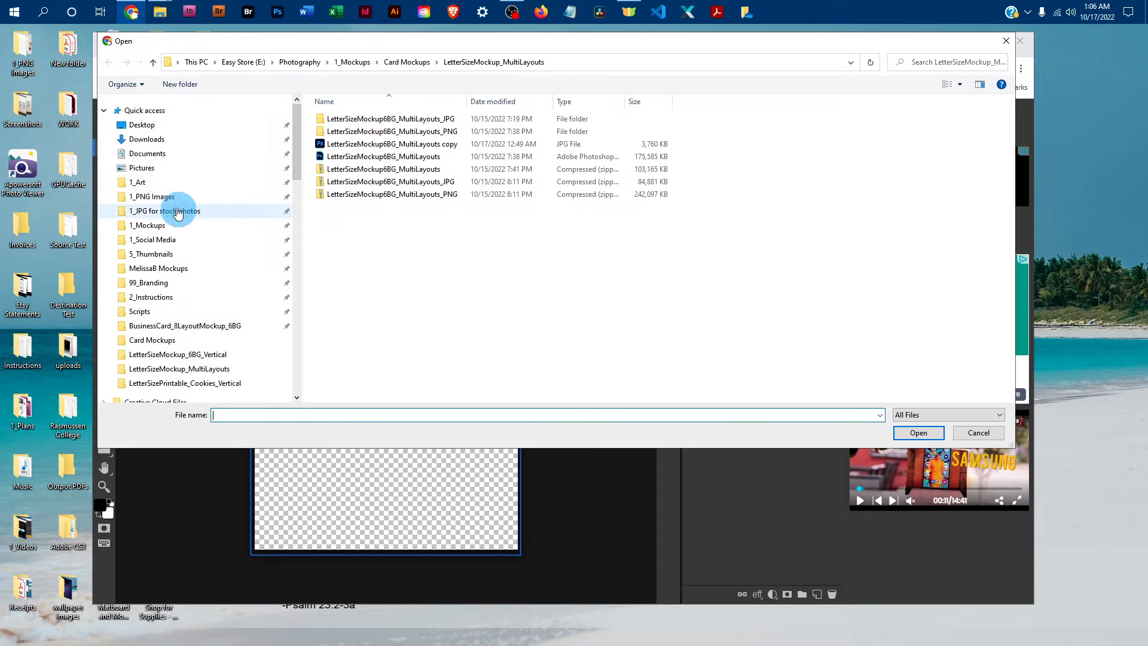
pyautogui.click(137, 182)
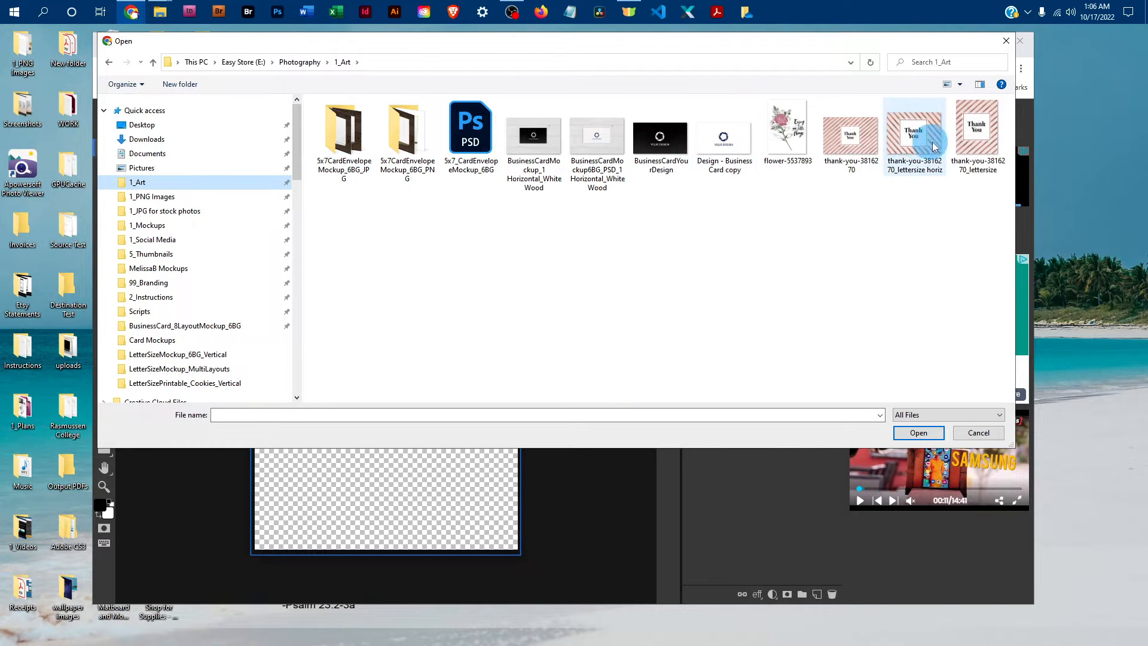
pyautogui.click(976, 132)
pyautogui.click(920, 432)
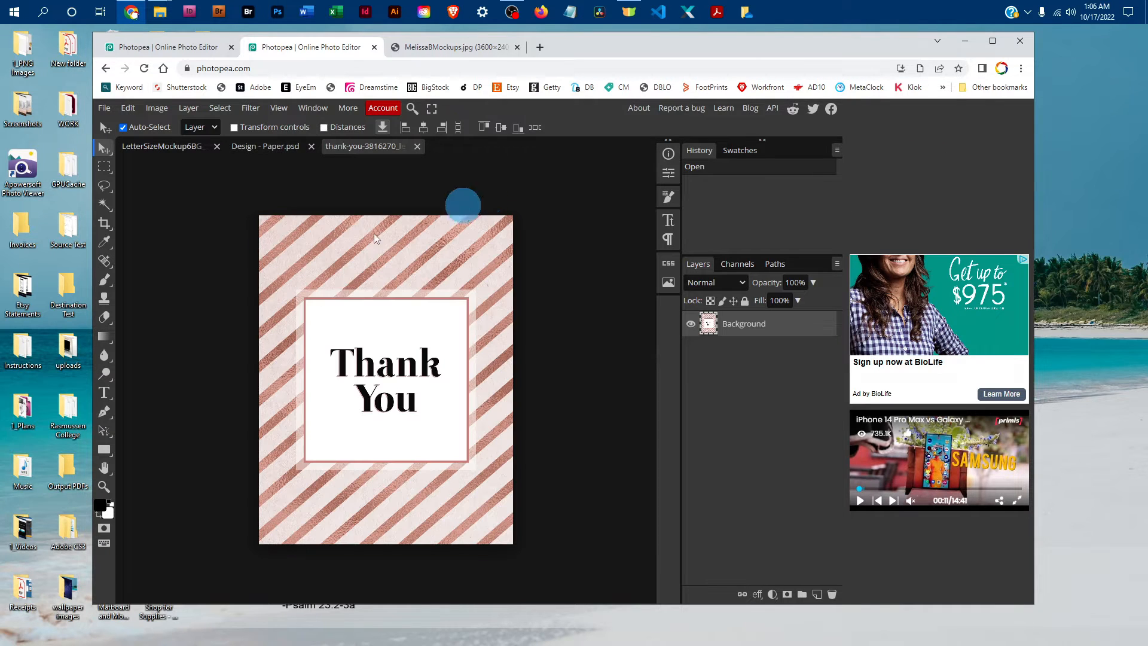
# - Copy the entire thank-you image and paste it into the Design - Paper.psd document
pyautogui.click(220, 108)
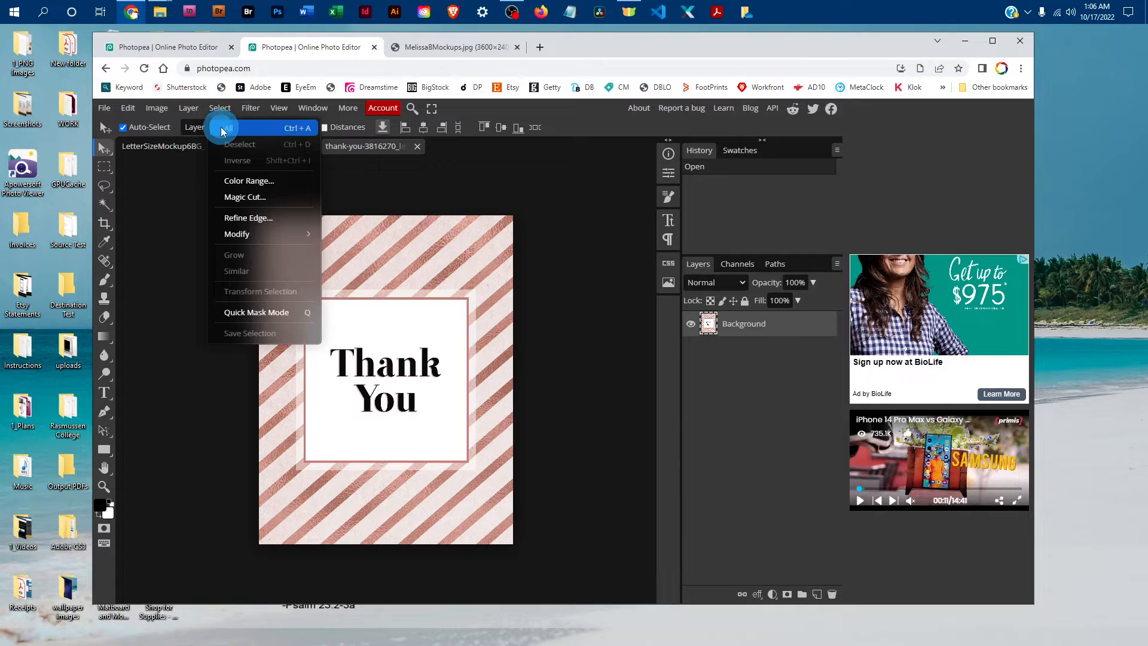
pyautogui.click(223, 125)
pyautogui.click(128, 108)
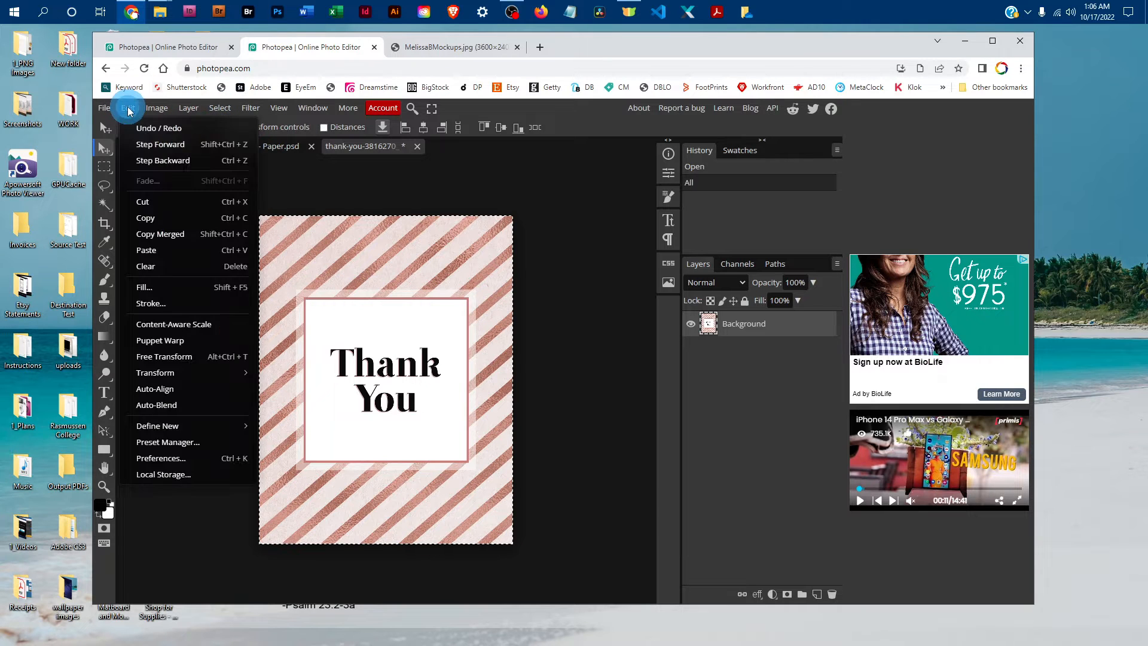
pyautogui.click(153, 219)
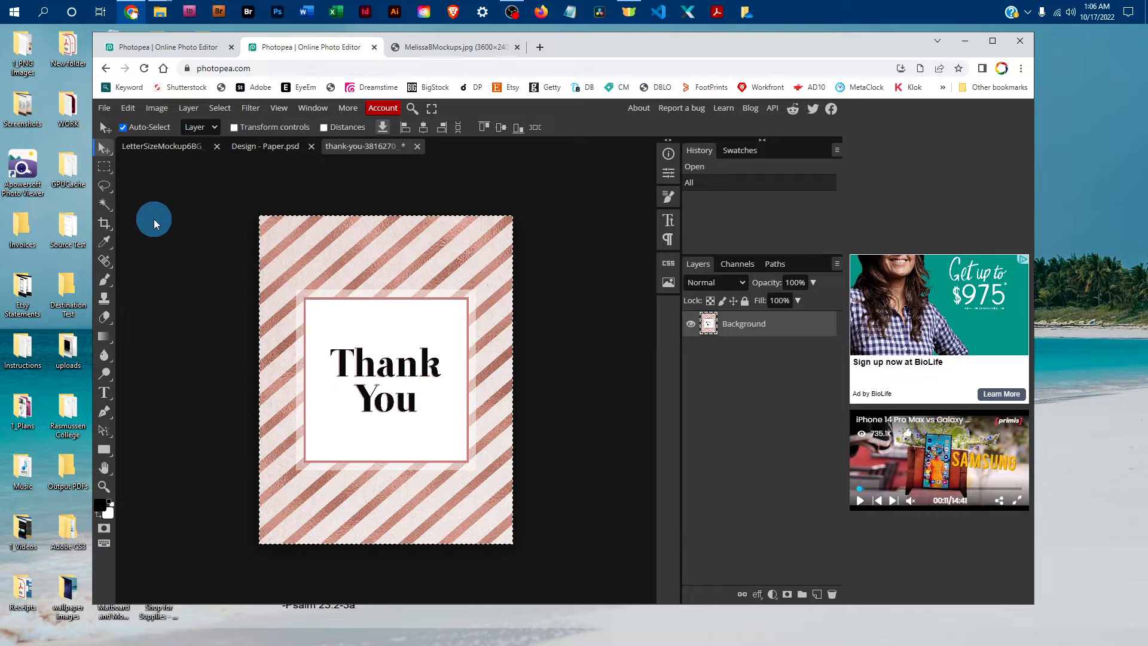
pyautogui.click(261, 147)
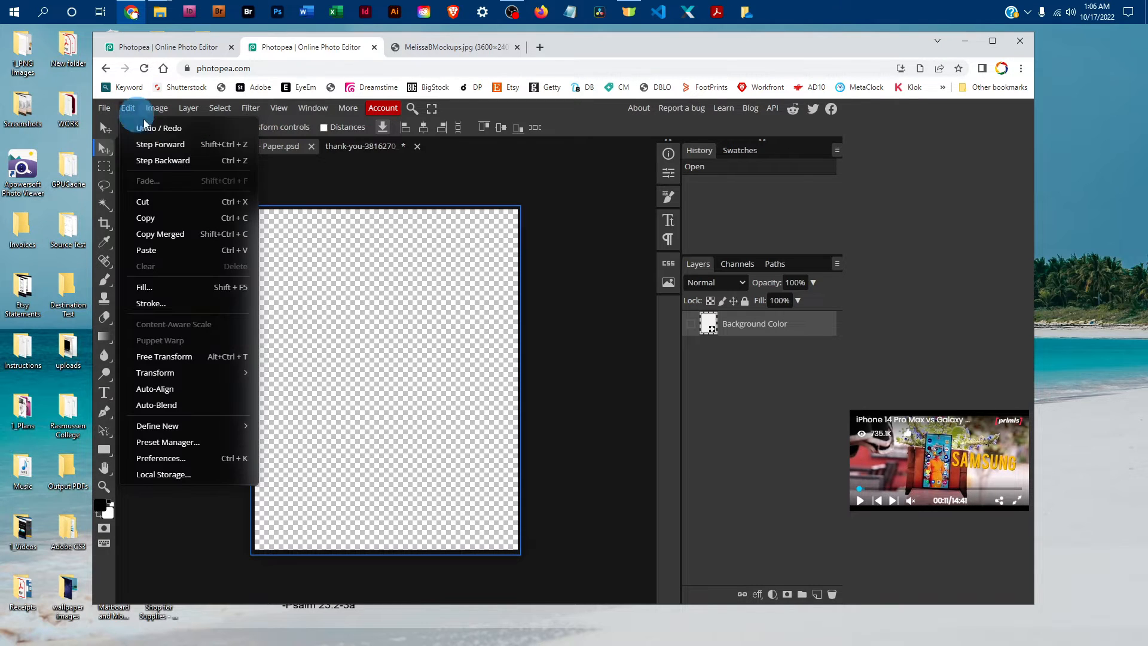
pyautogui.click(155, 250)
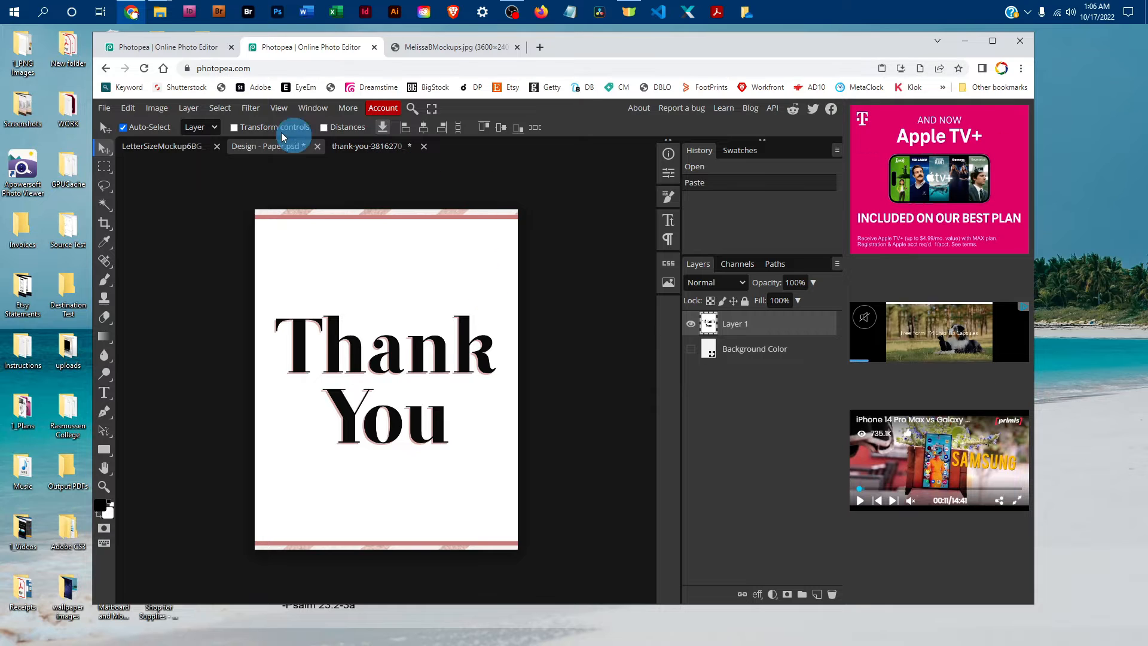
# - Use Free Transform to scale the pasted thank-you design proportionally to about 51.76% so it fits the canvas
pyautogui.click(128, 109)
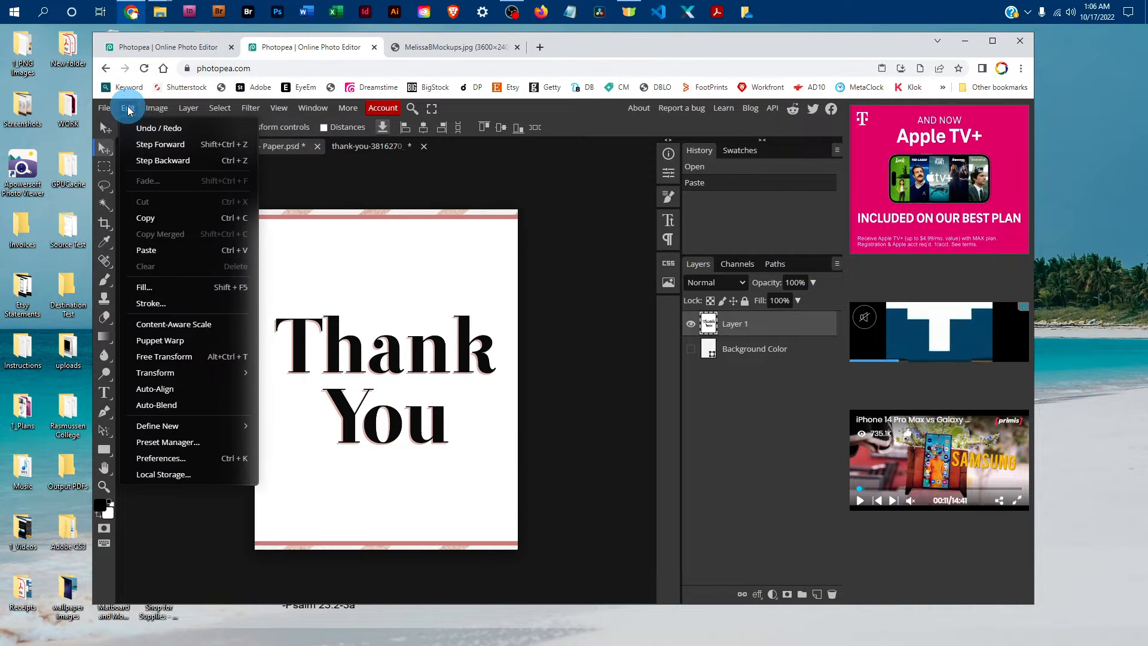
pyautogui.click(195, 360)
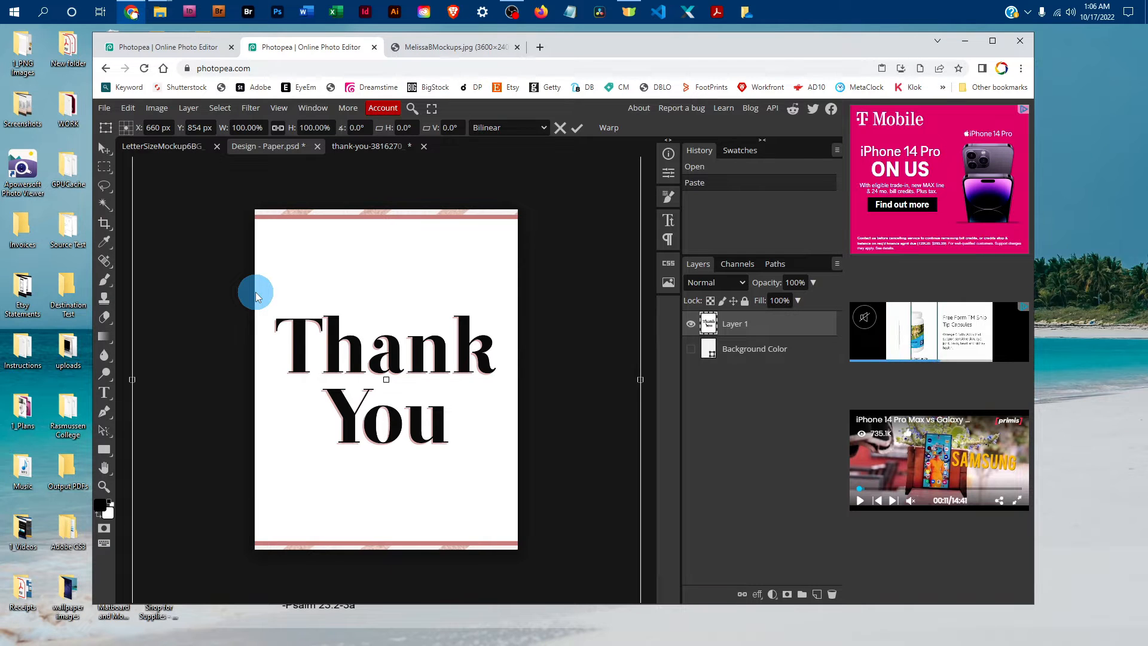
pyautogui.hotkey('ctrl', '-')
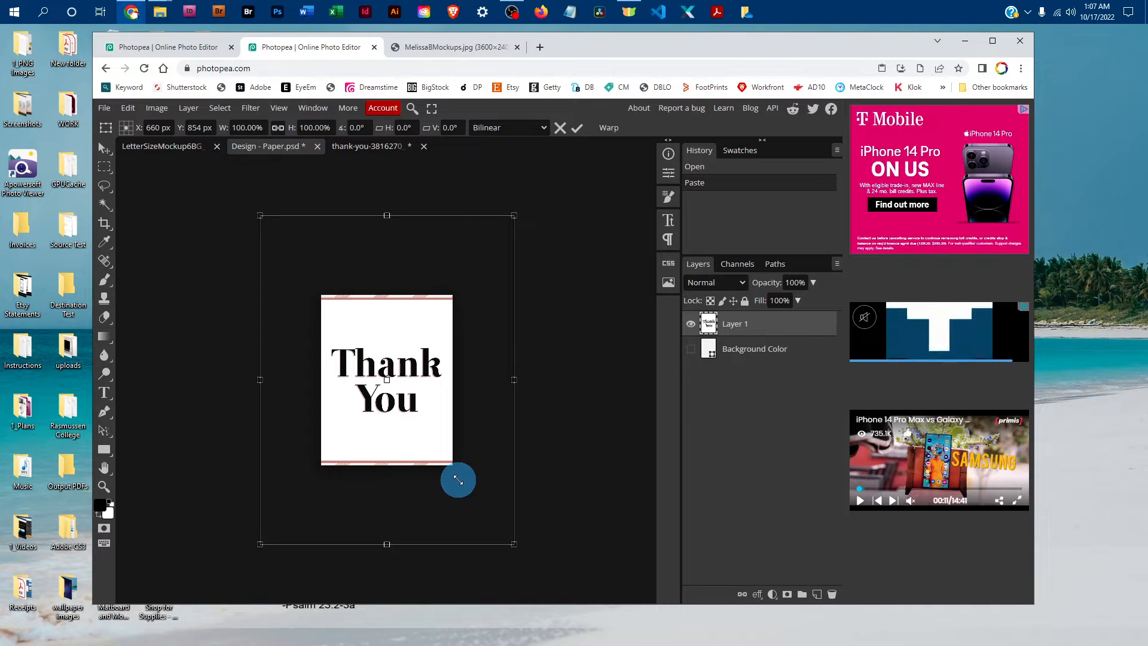
pyautogui.moveTo(454, 474); pyautogui.dragTo(453, 477)
pyautogui.moveTo(259, 216); pyautogui.dragTo(321, 259)
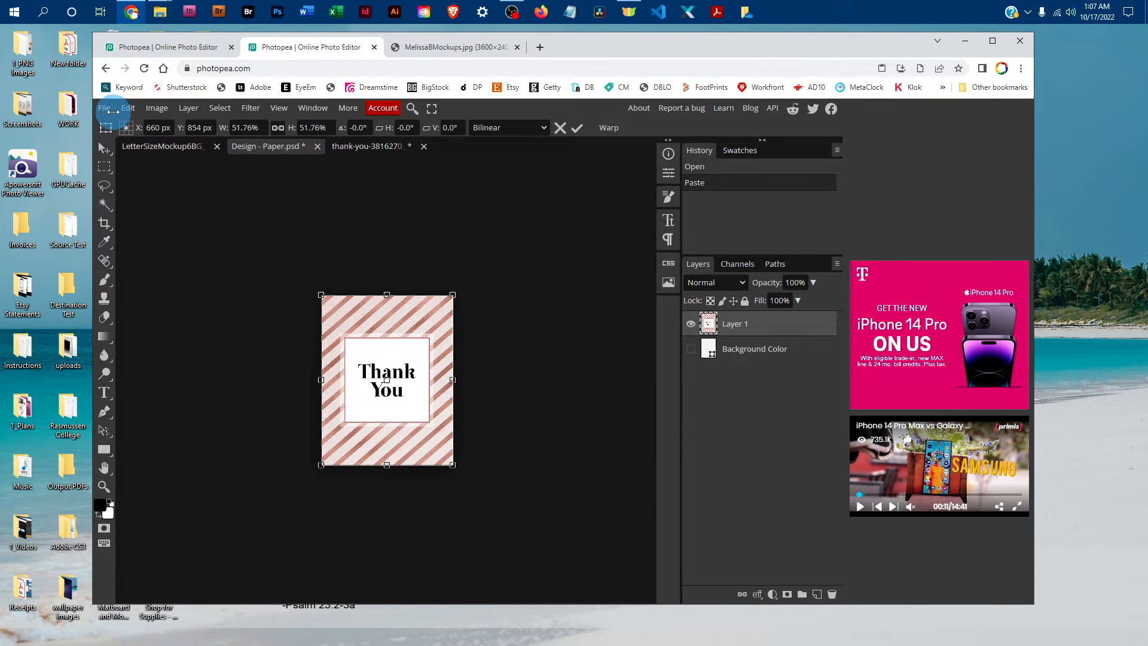
pyautogui.press('Return')
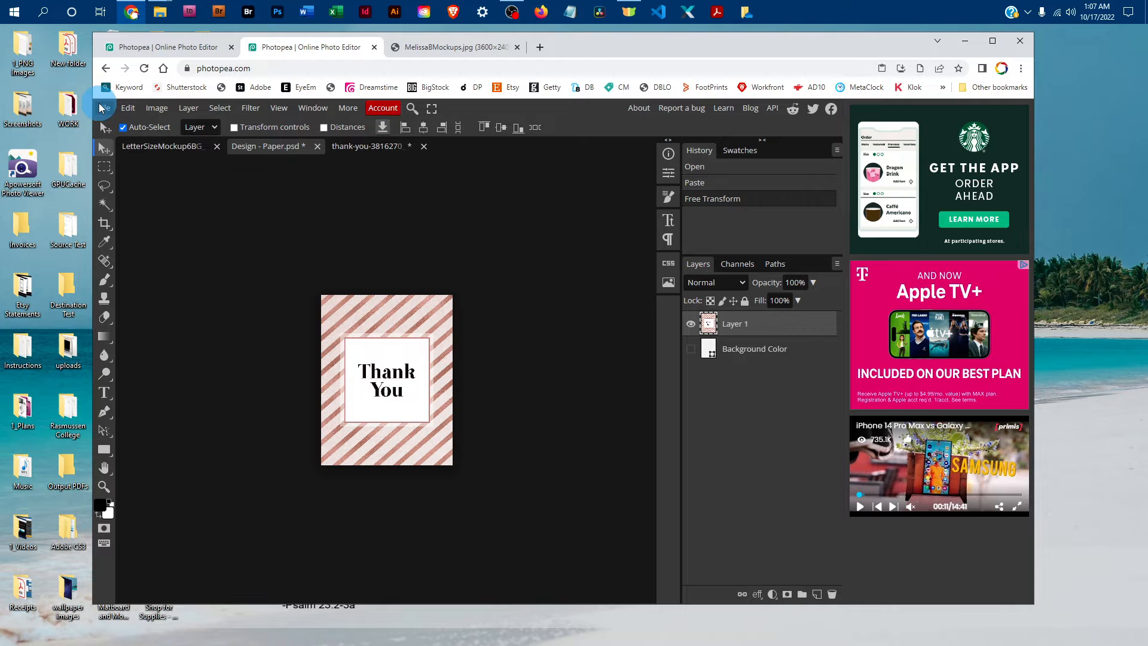
# - Save the Design - Paper smart object, then close it and the thank-you artwork without saving the artwork
pyautogui.click(103, 108)
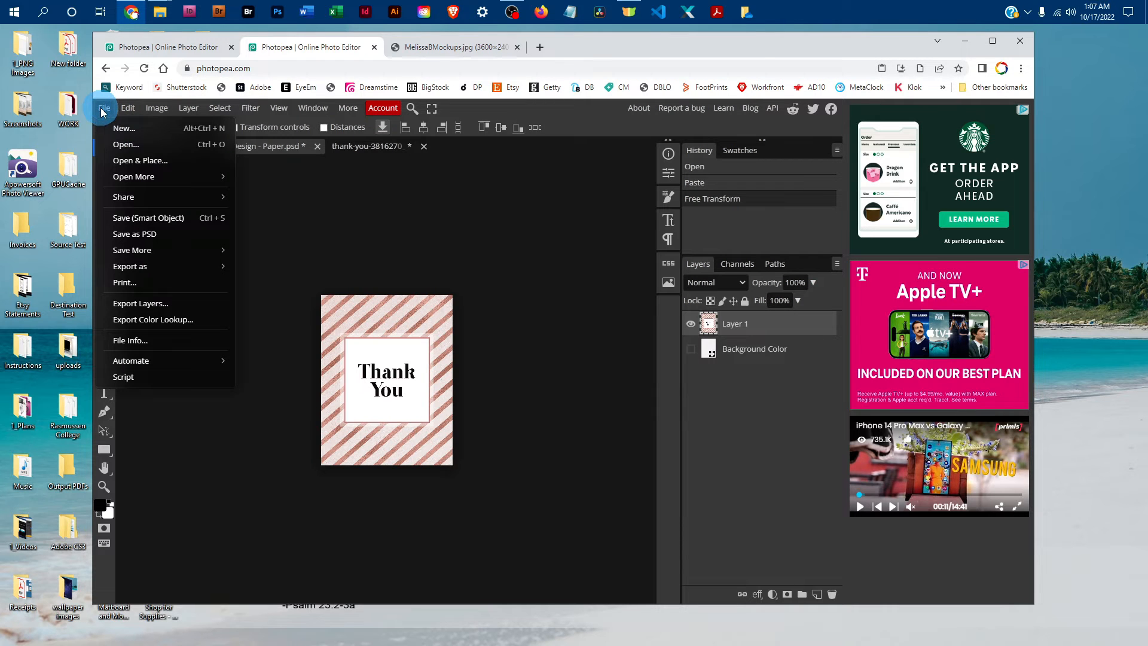
pyautogui.click(159, 220)
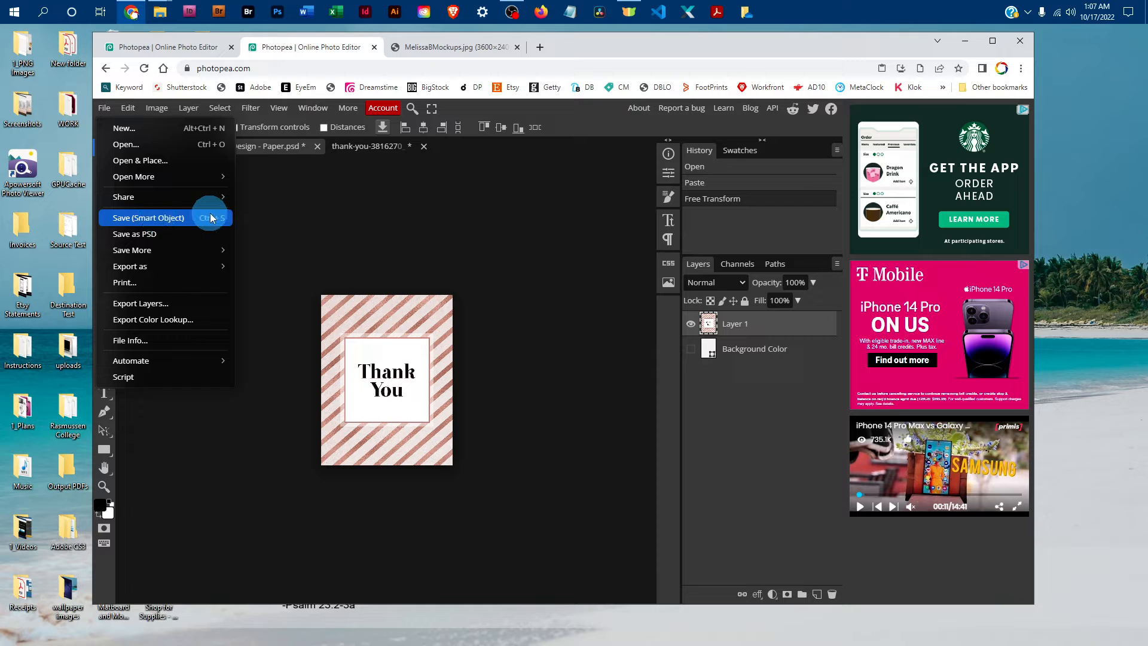
pyautogui.click(224, 218)
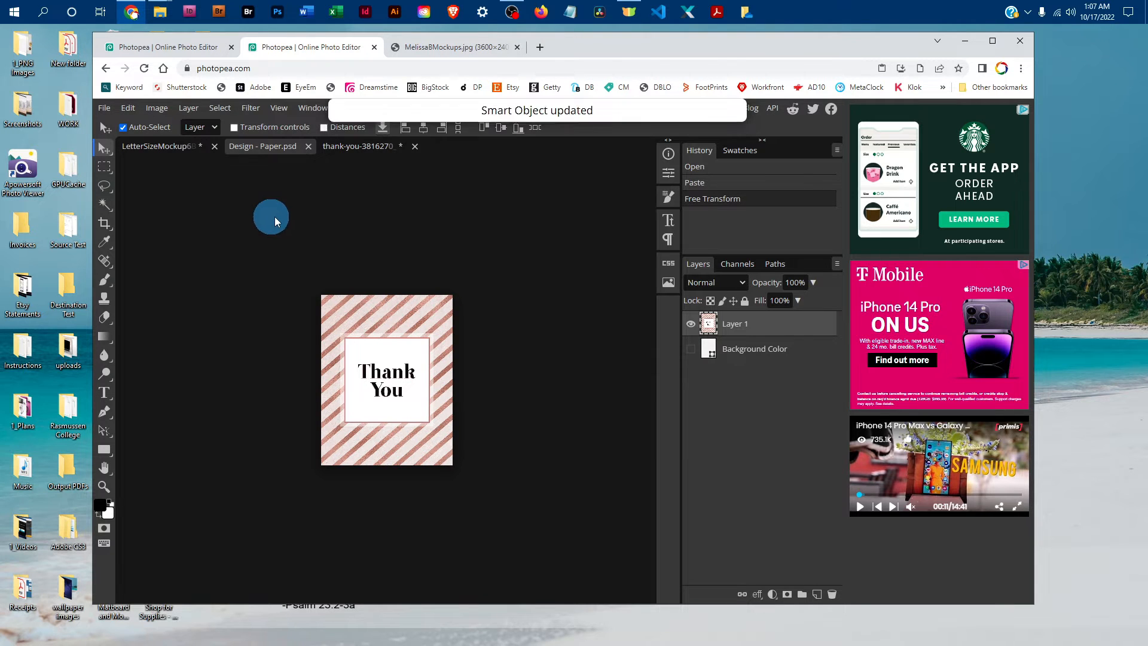
pyautogui.click(308, 147)
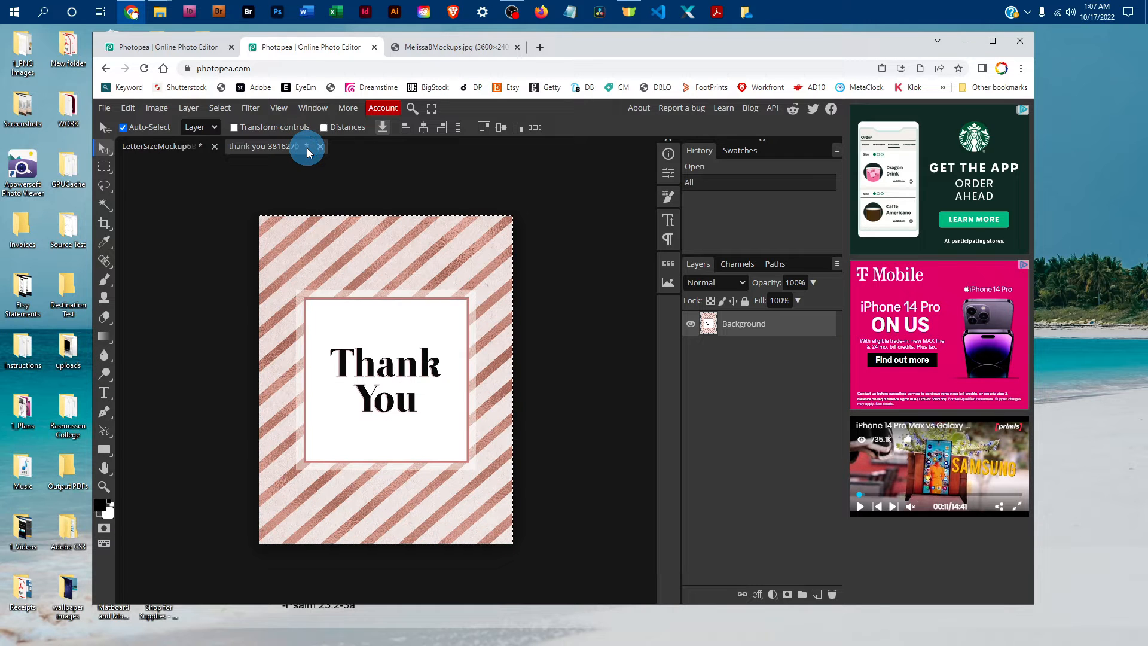
pyautogui.click(320, 149)
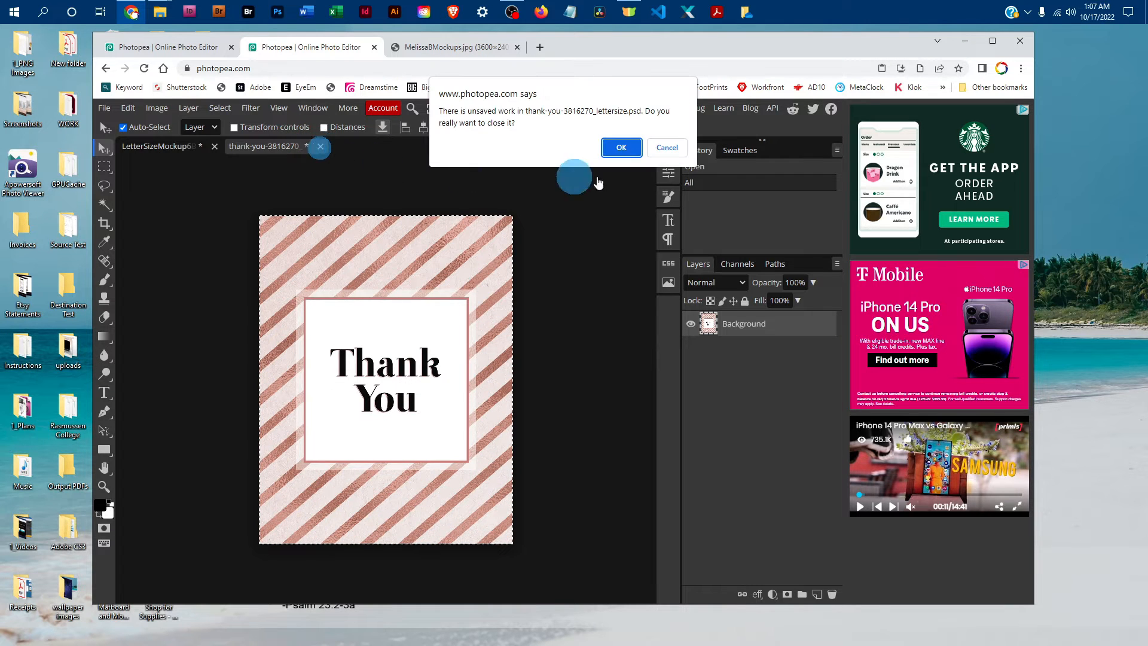
pyautogui.click(622, 147)
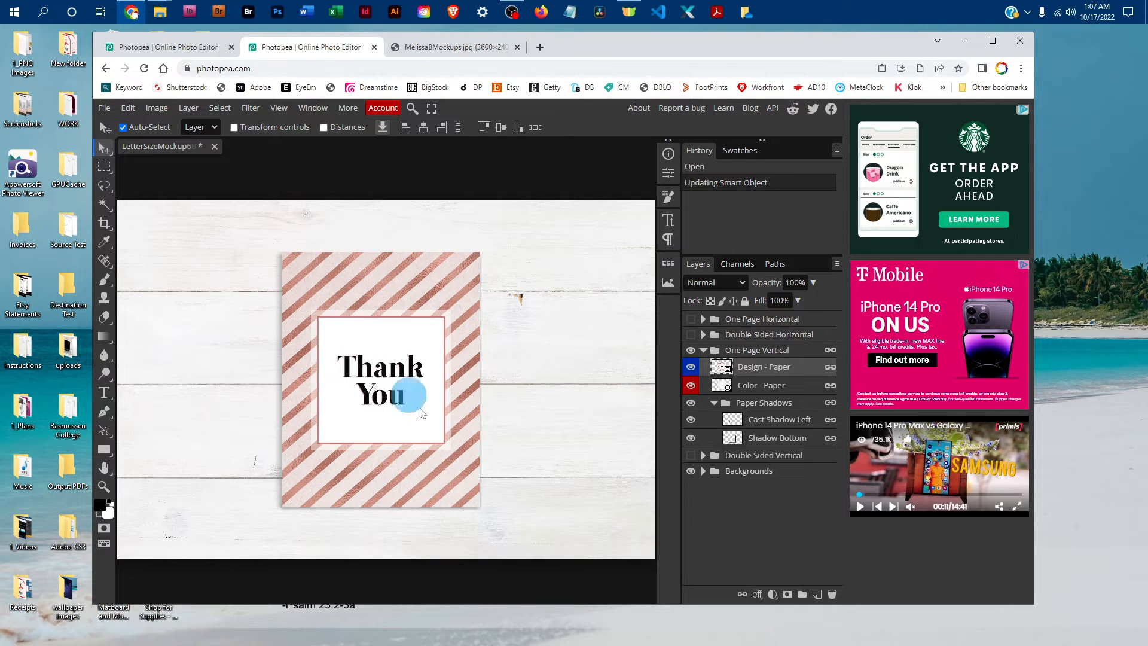
# - Hide the Design - Paper layer and change the Color - Paper layer's fill to the blue #8aadd8
pyautogui.click(691, 368)
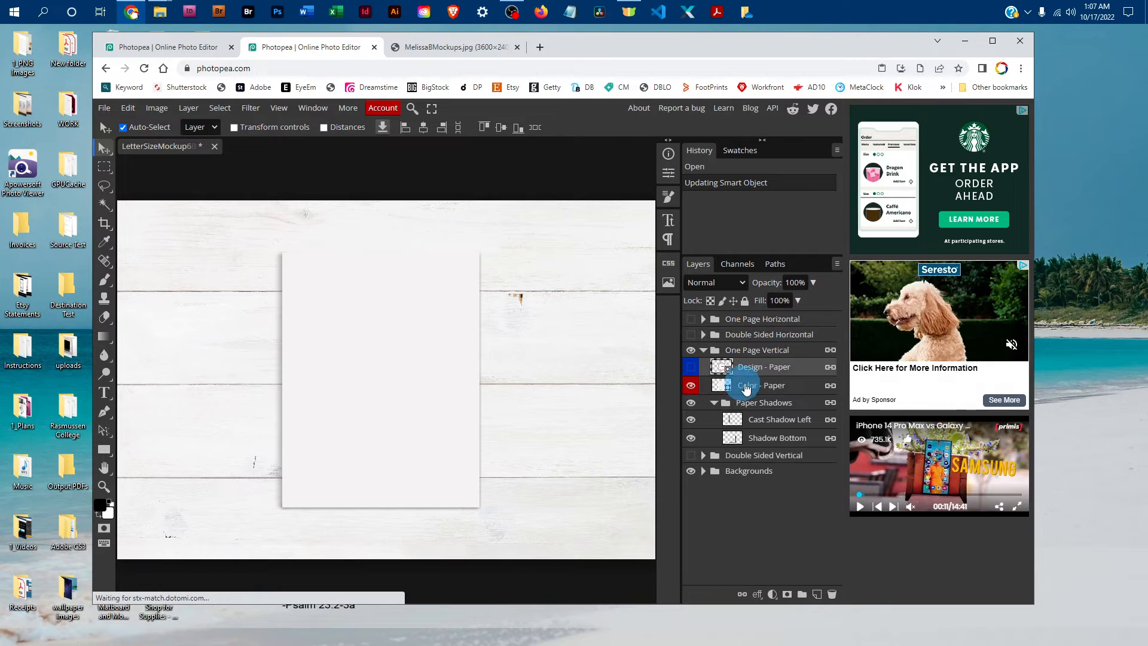
pyautogui.click(719, 386)
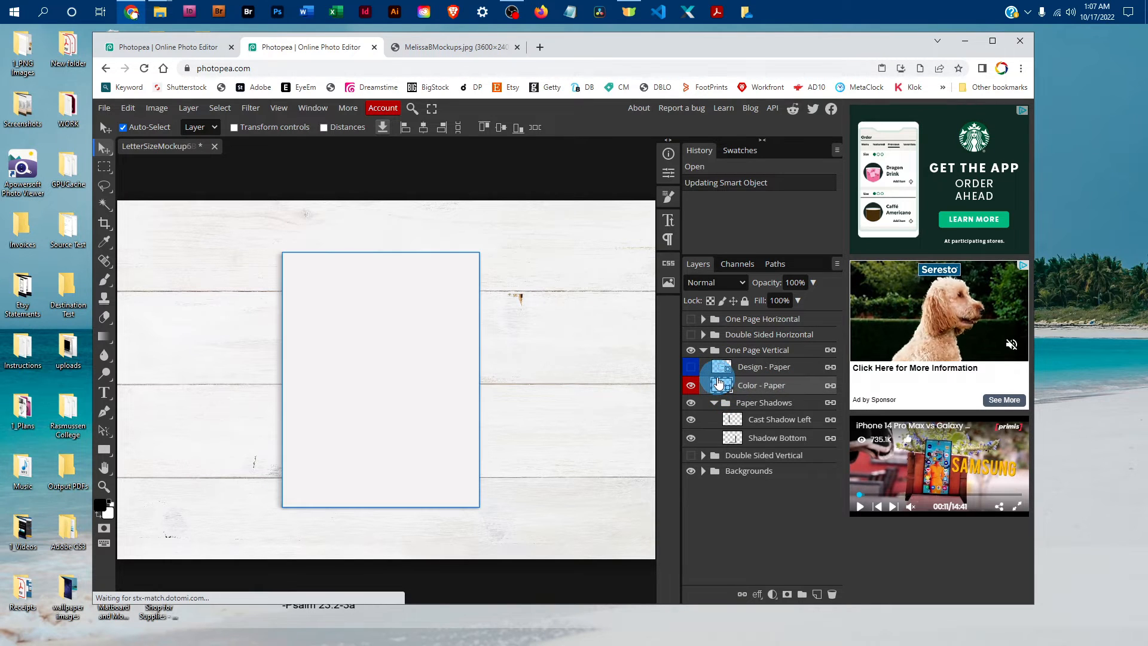
pyautogui.doubleClick(719, 384)
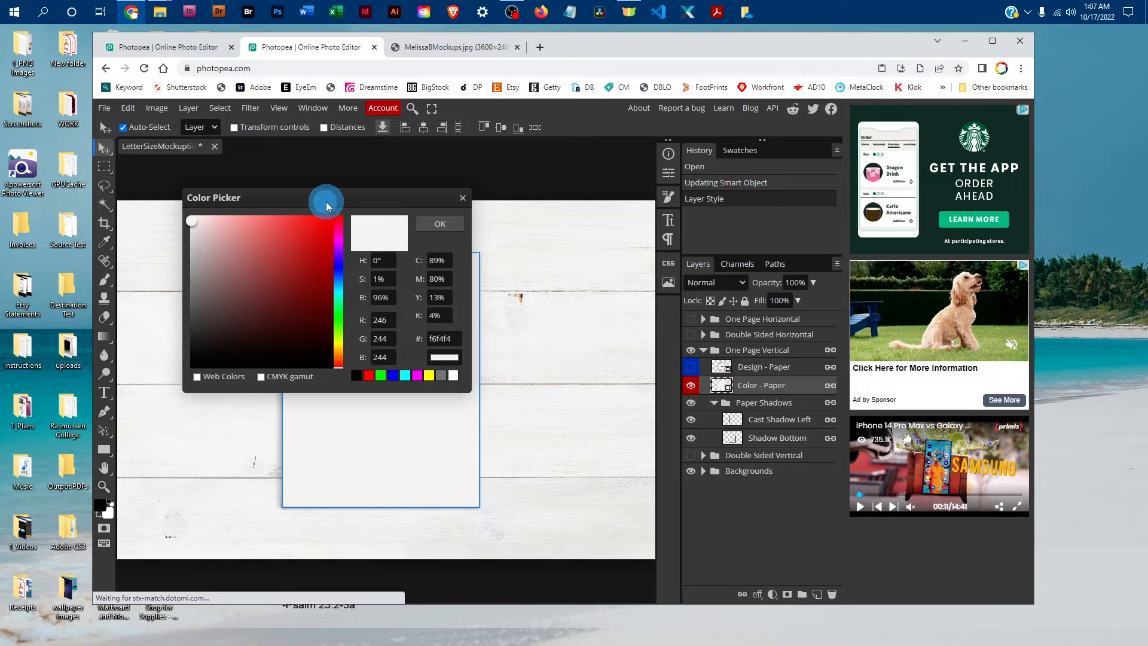
pyautogui.moveTo(325, 202); pyautogui.dragTo(634, 175)
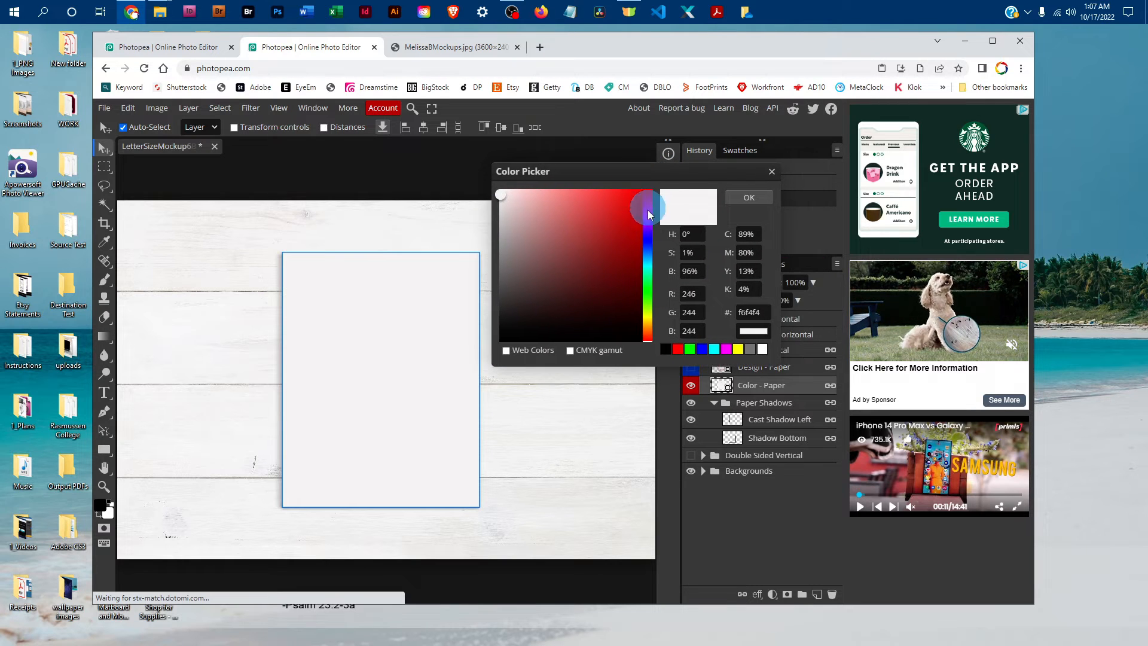
pyautogui.click(648, 246)
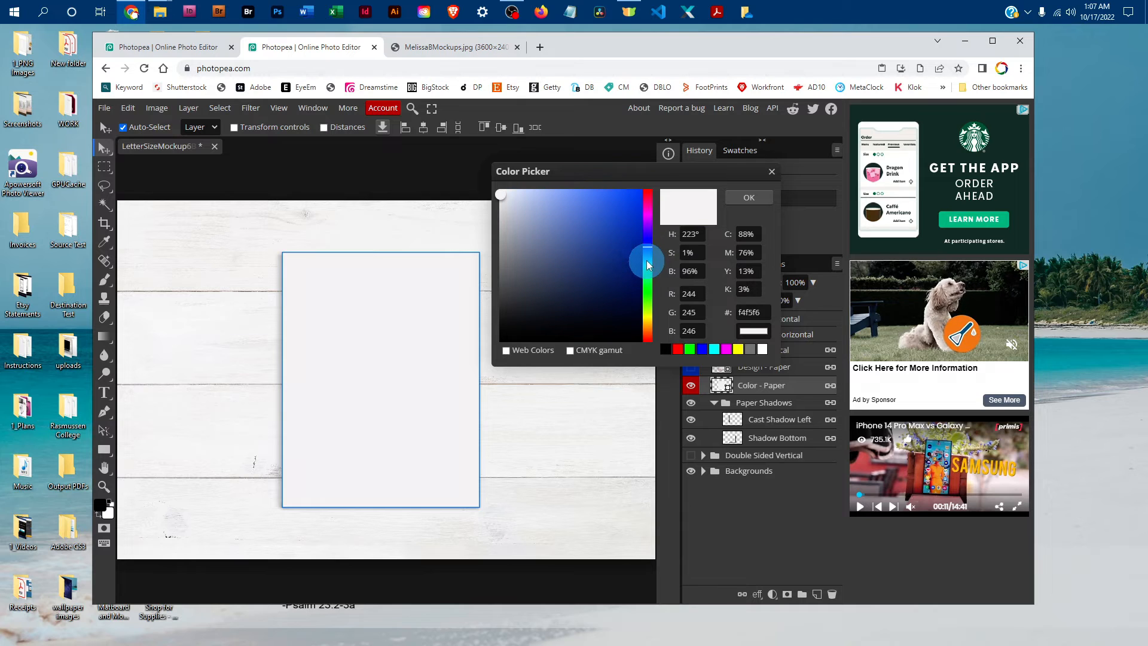
pyautogui.moveTo(559, 214); pyautogui.dragTo(550, 212)
pyautogui.click(645, 251)
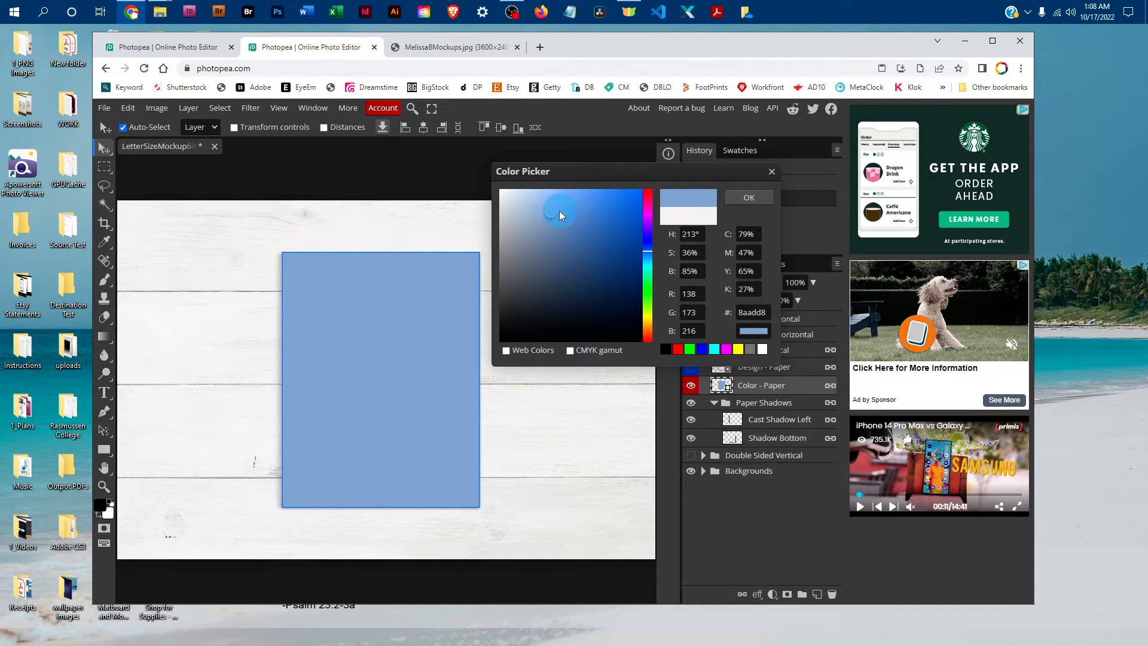
pyautogui.click(750, 197)
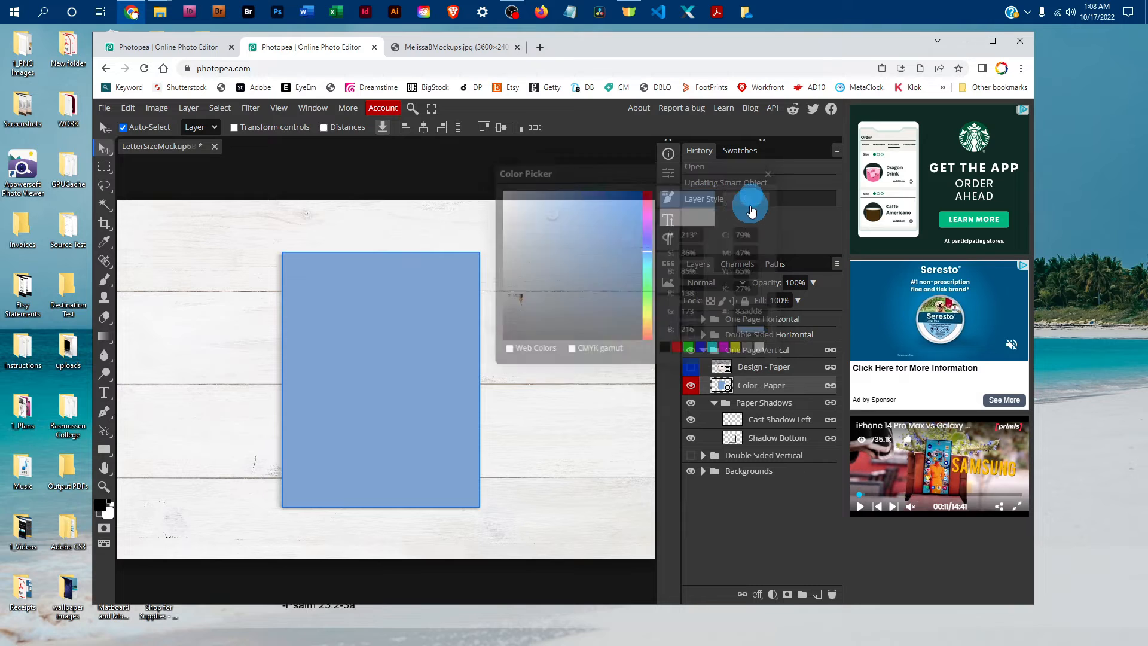
# - Collapse the Paper Shadows group inside the One Page Vertical group
pyautogui.click(683, 412)
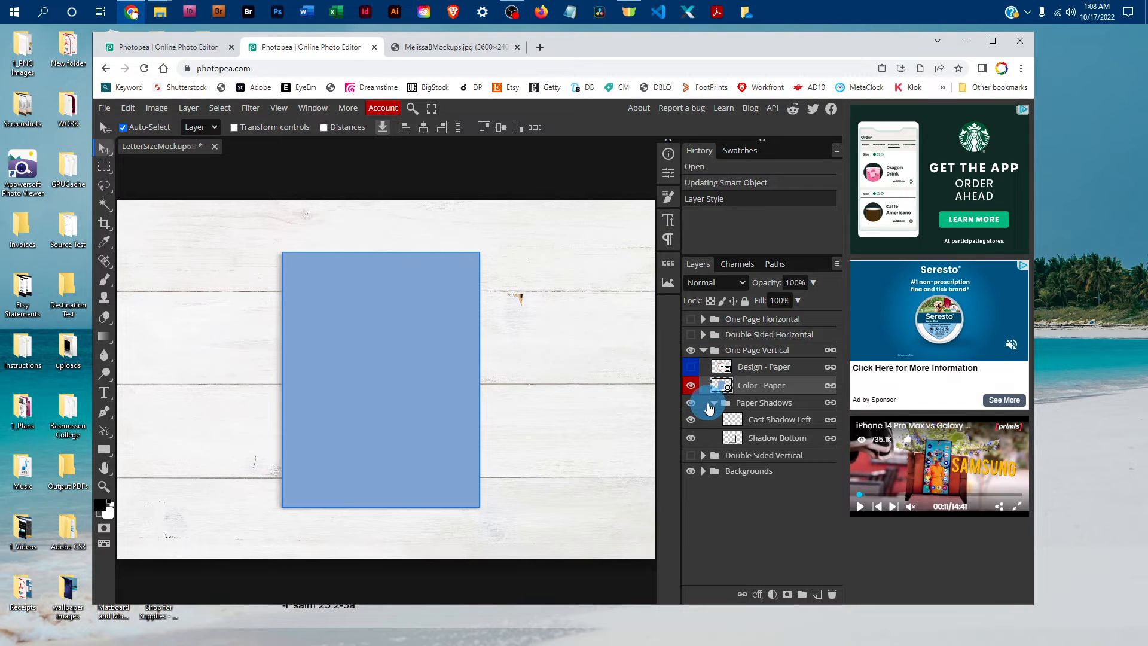
pyautogui.click(713, 407)
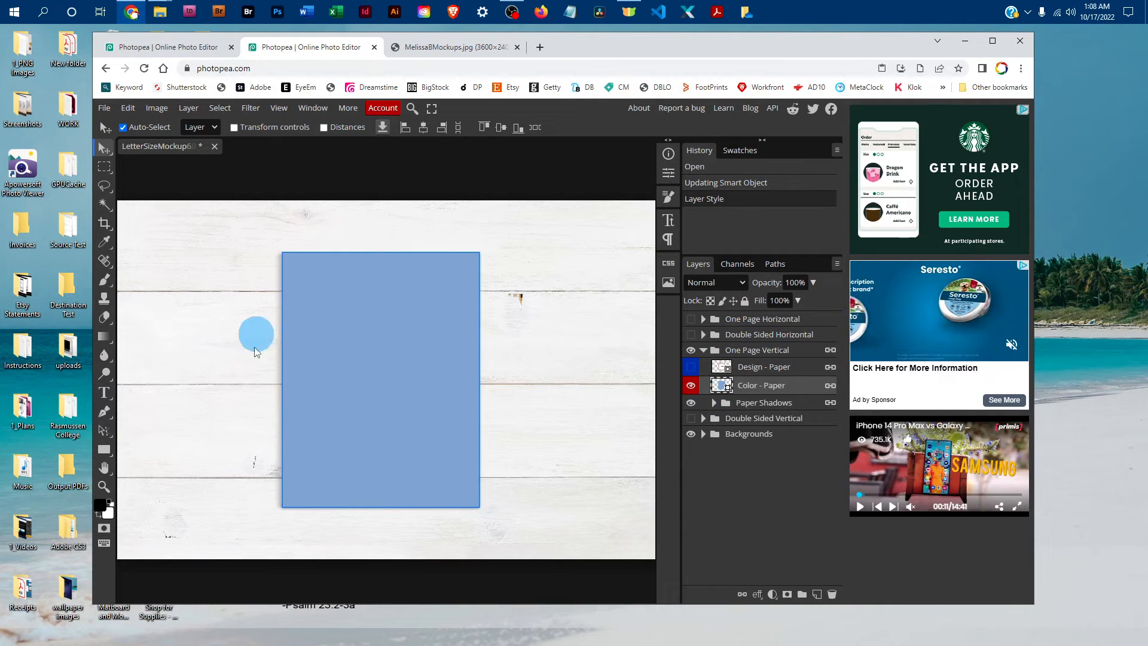
# - Set the Cast Shadow Left layer's opacity to 36% inside the Paper Shadows group of One Page Vertical, and collapse that group
pyautogui.click(714, 405)
pyautogui.click(765, 419)
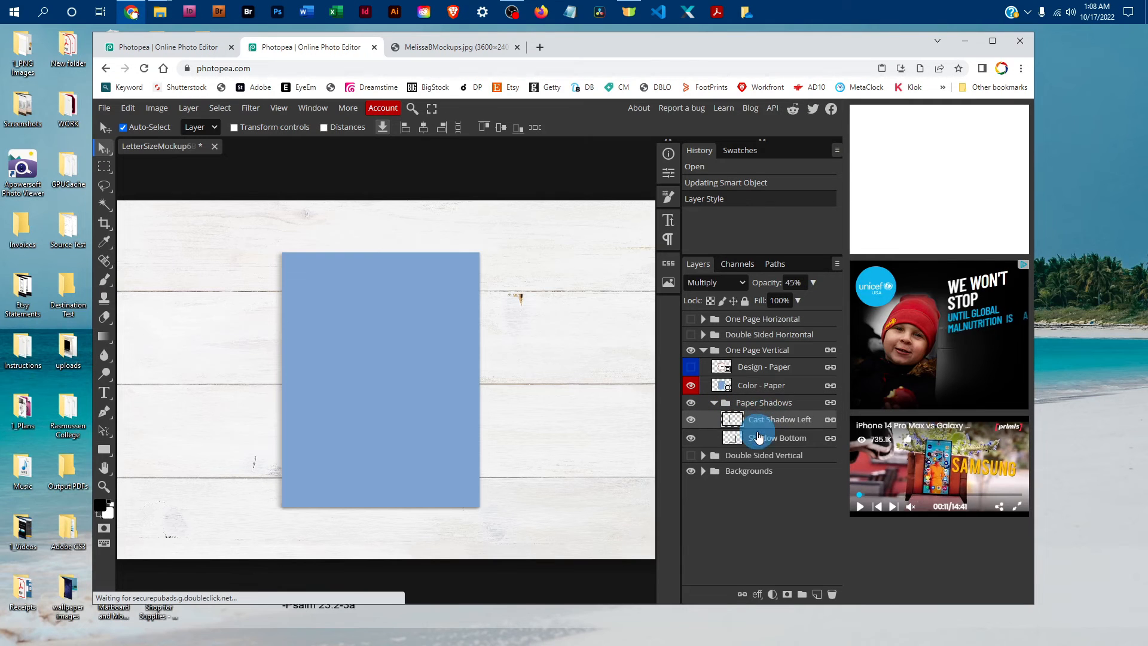
pyautogui.click(813, 282)
pyautogui.click(785, 305)
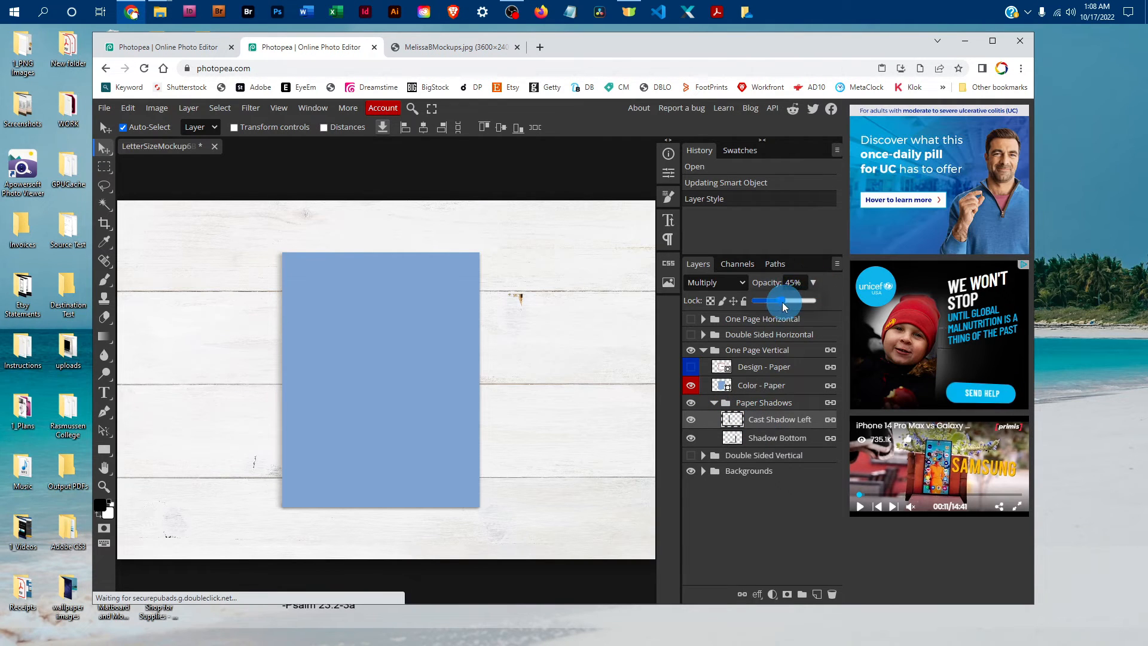
pyautogui.moveTo(780, 301); pyautogui.dragTo(798, 300)
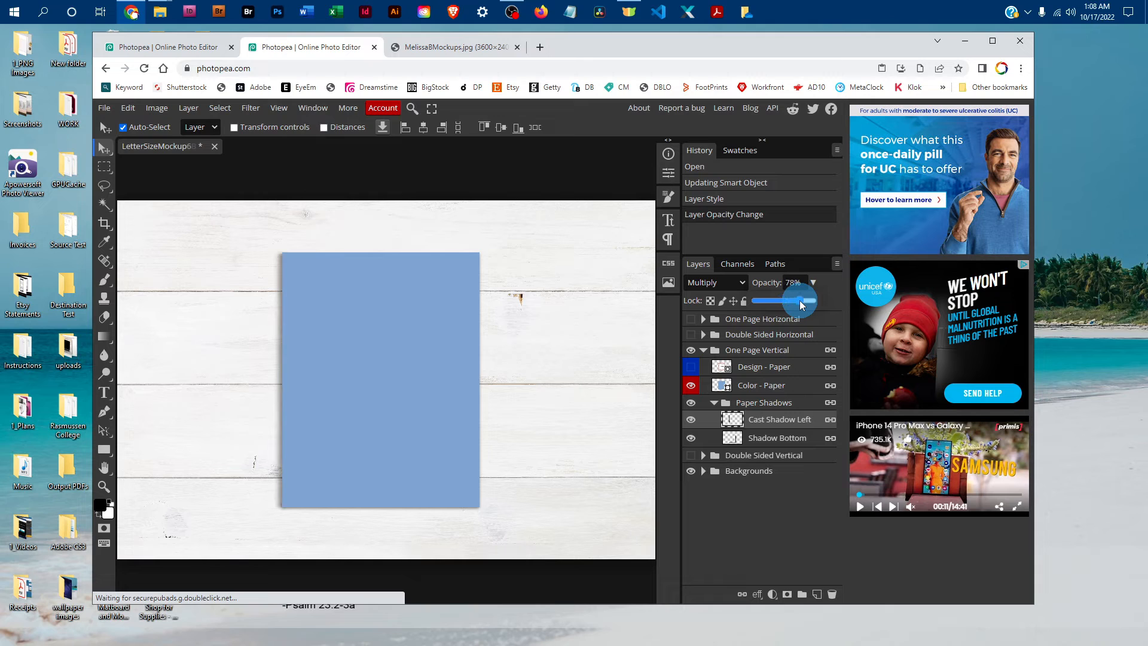
pyautogui.click(776, 300)
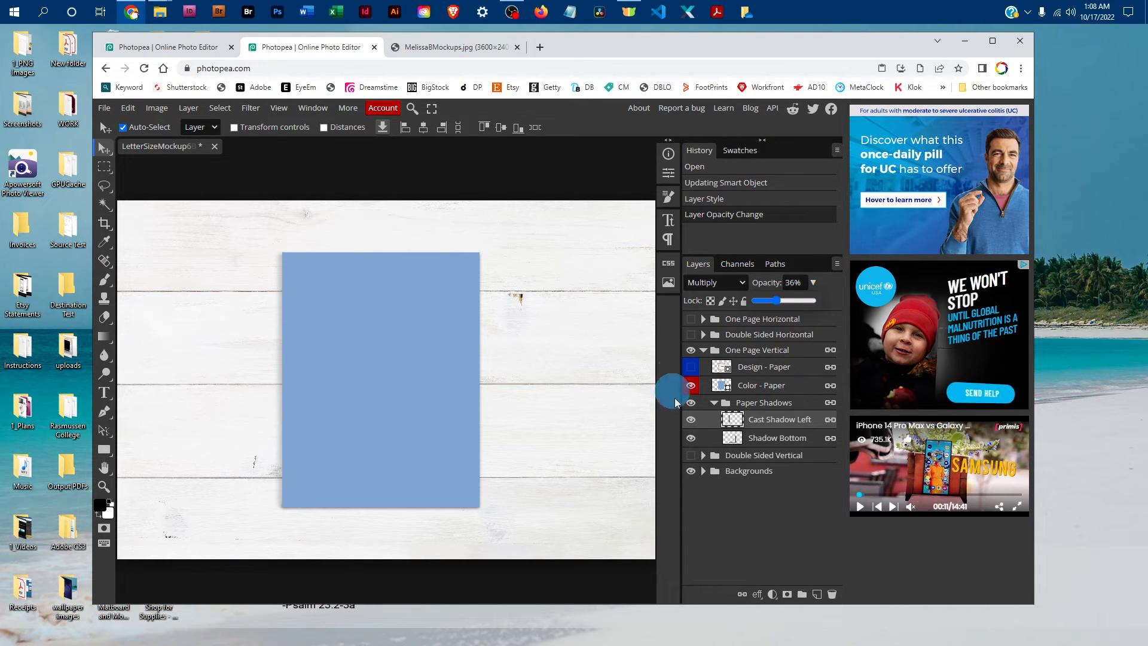
pyautogui.click(717, 405)
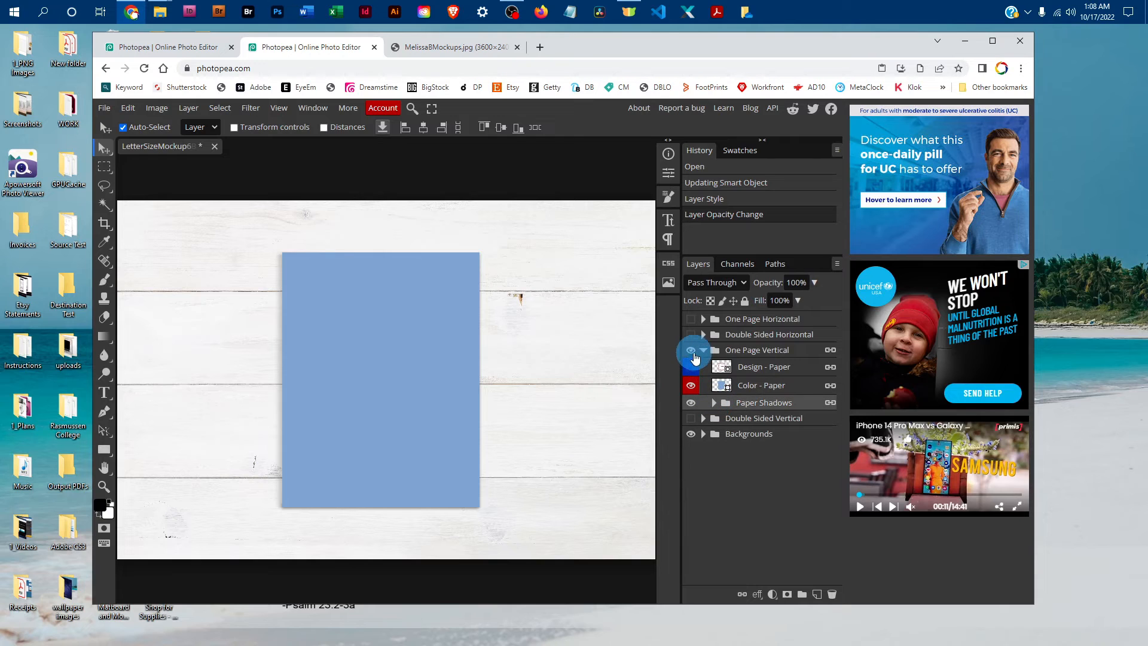
# - Show the Design - Paper layer and hide the Color - Paper layer in the One Page Vertical group
pyautogui.click(690, 366)
pyautogui.click(691, 386)
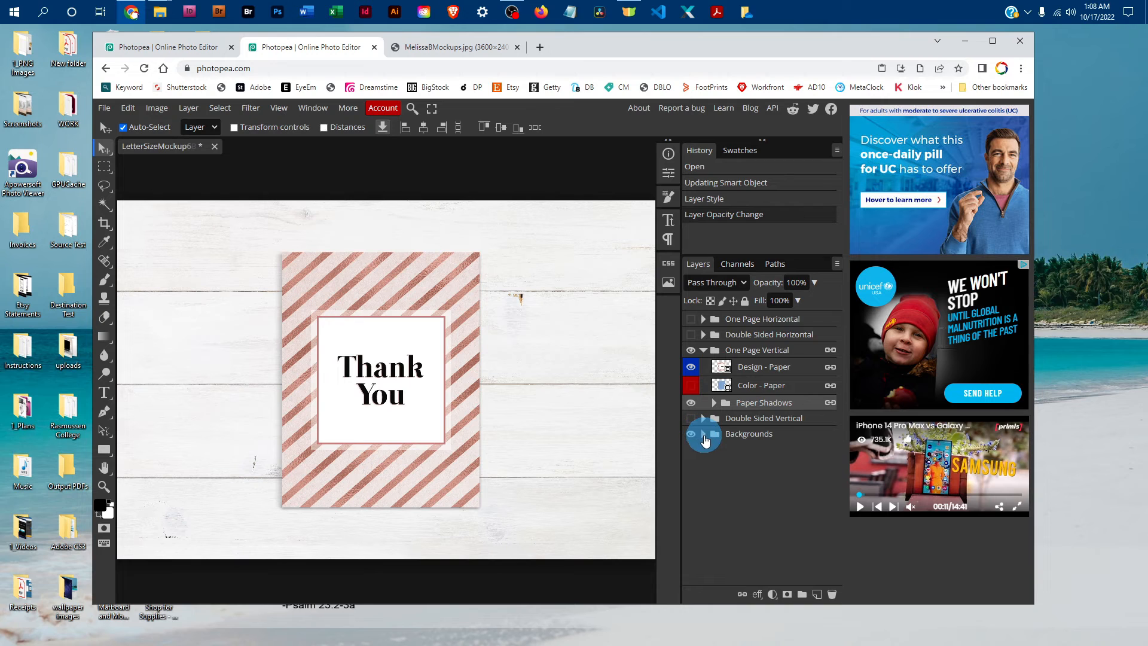
# - Preview the Gray Wood background by temporarily hiding White Wood and White Marble, restore both layers, and collapse the Backgrounds group
pyautogui.click(704, 435)
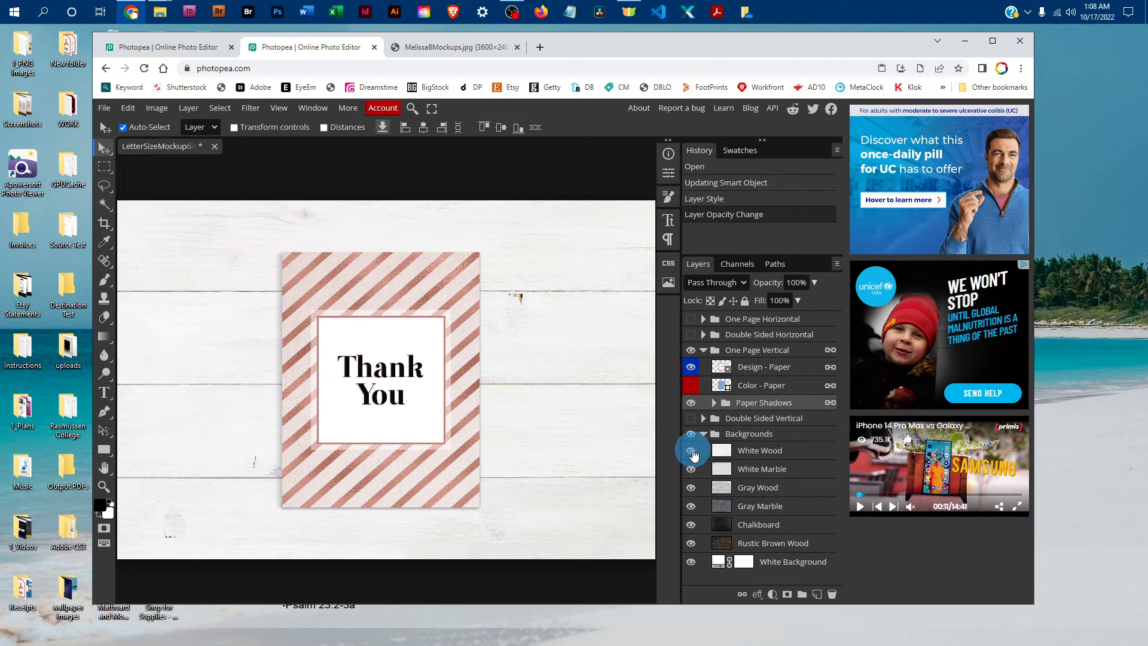
pyautogui.click(691, 452)
pyautogui.click(692, 470)
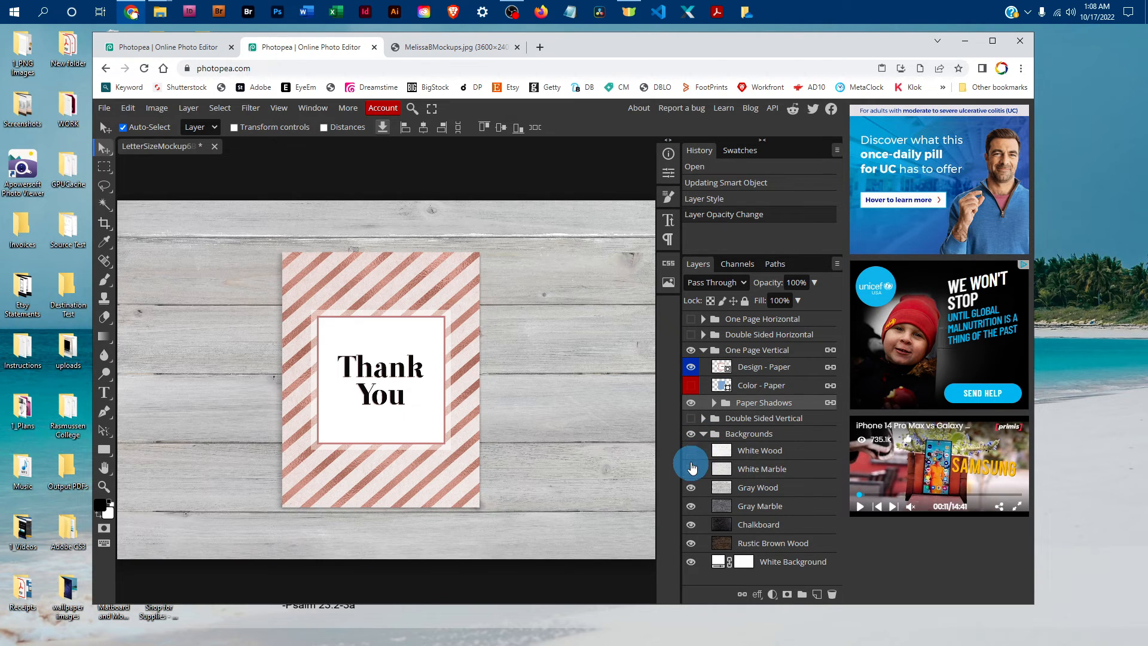
pyautogui.click(692, 450)
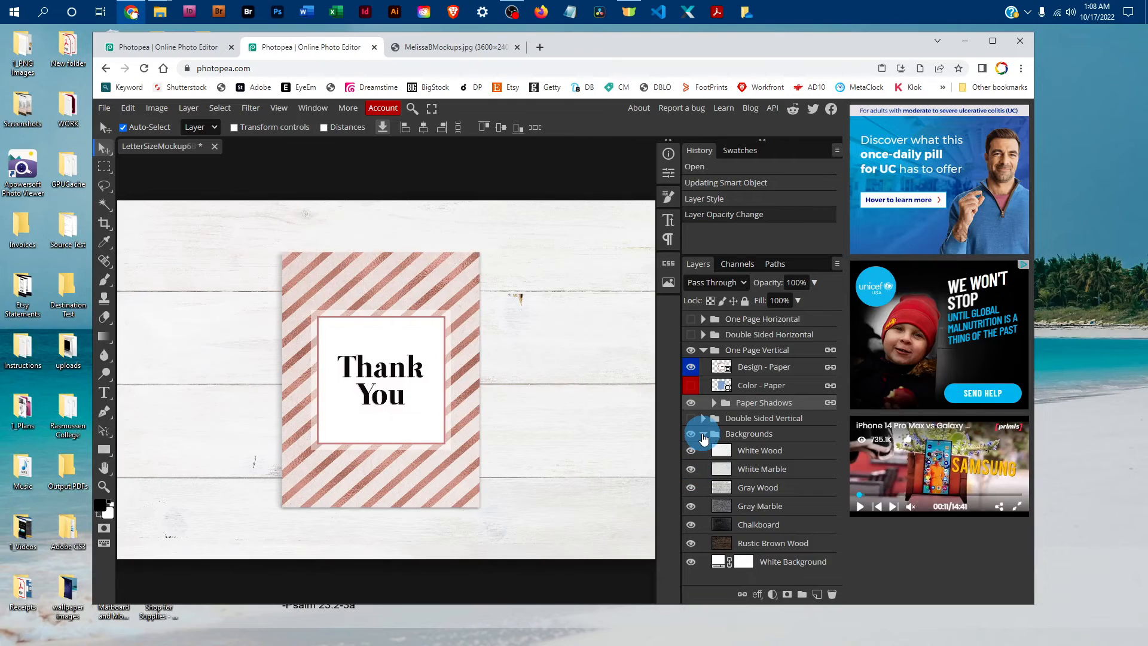
pyautogui.click(704, 435)
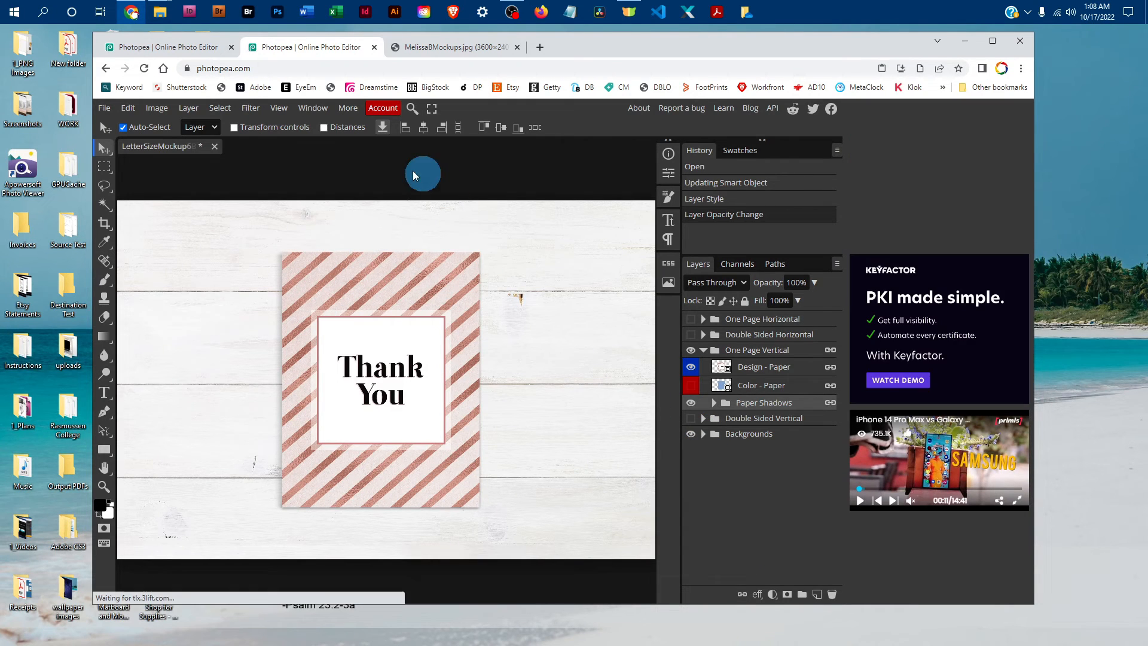
pyautogui.click(104, 108)
pyautogui.moveTo(136, 269)
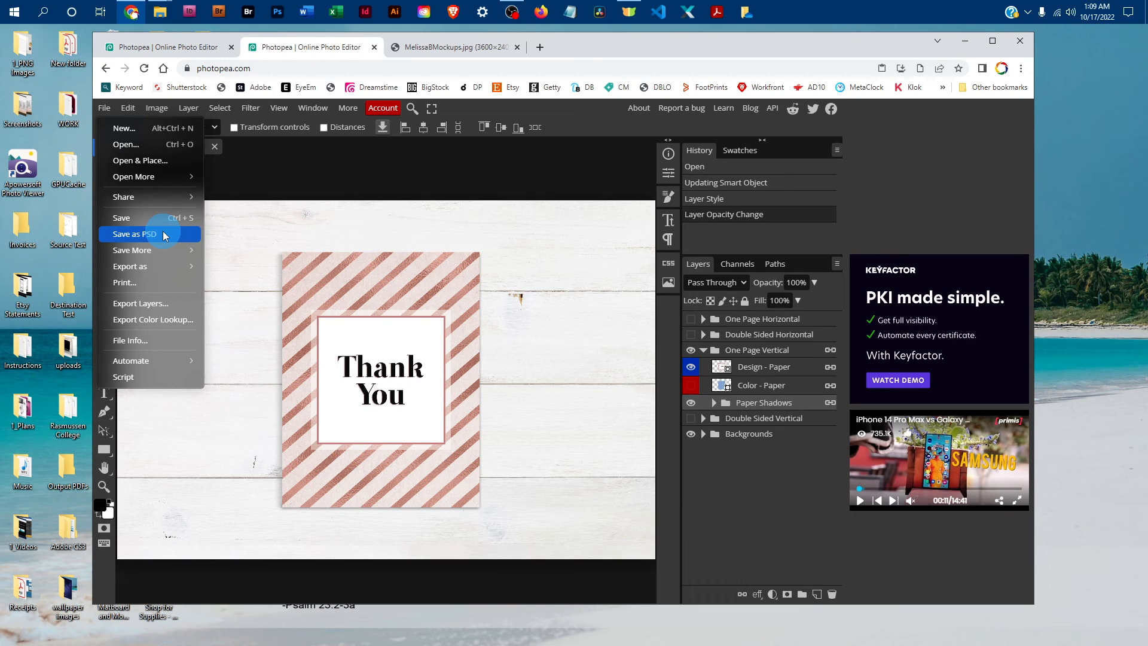
pyautogui.click(382, 173)
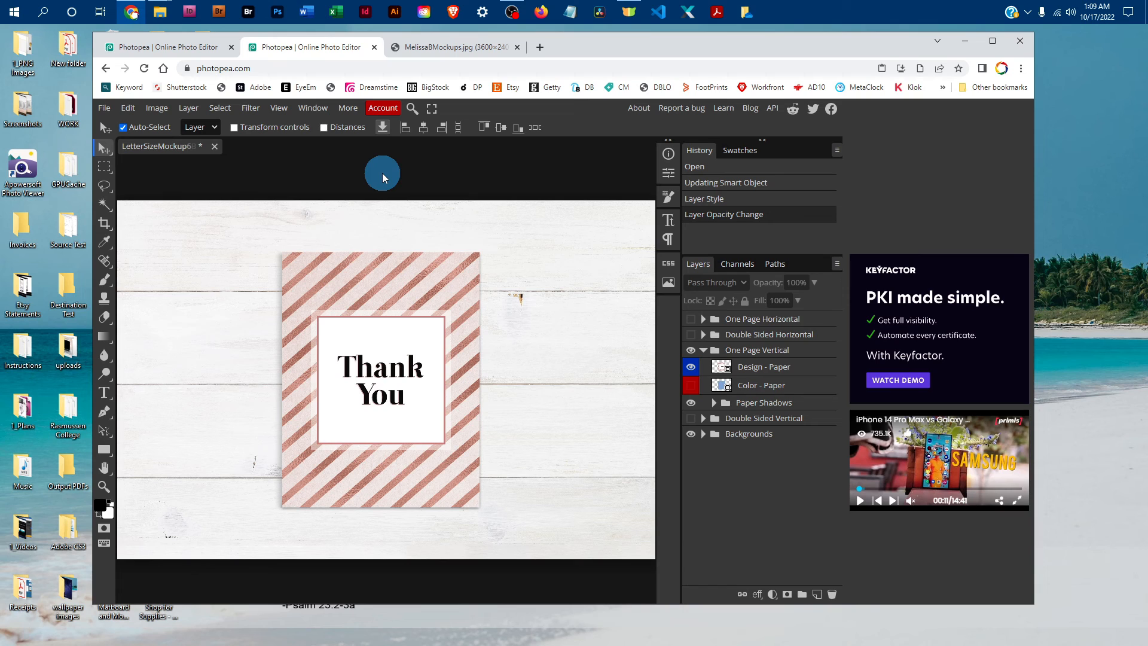
# - Switch to the browser tab showing the MelissaBMockups.jpg image
pyautogui.click(486, 49)
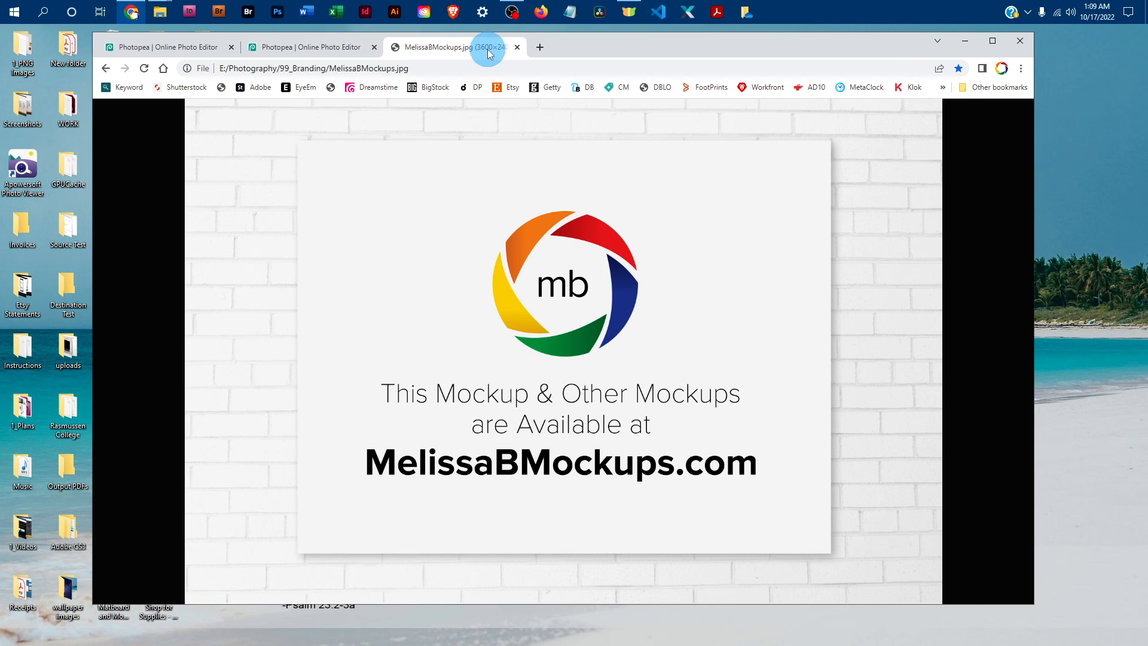